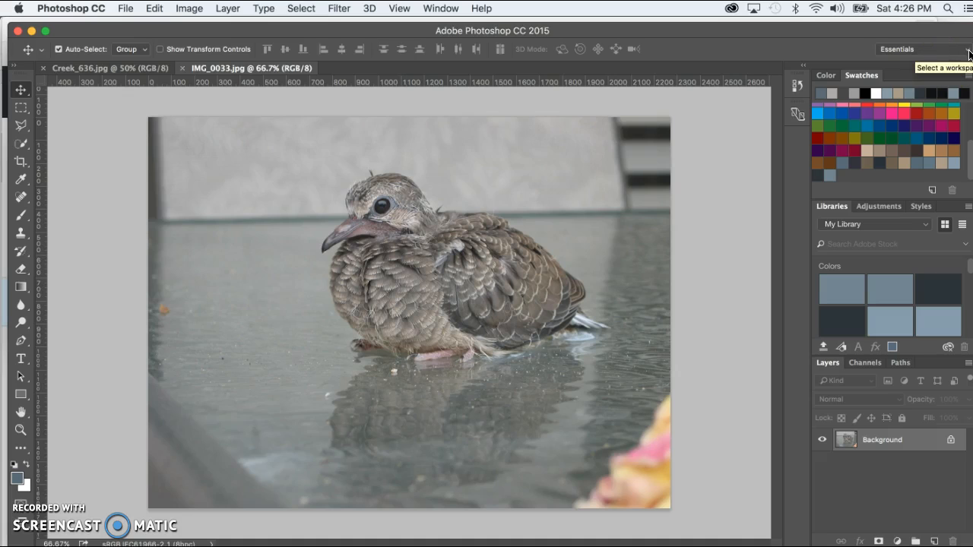
# Try the Graphic and Web workspace and return to the Essentials workspace
pyautogui.click(969, 54)
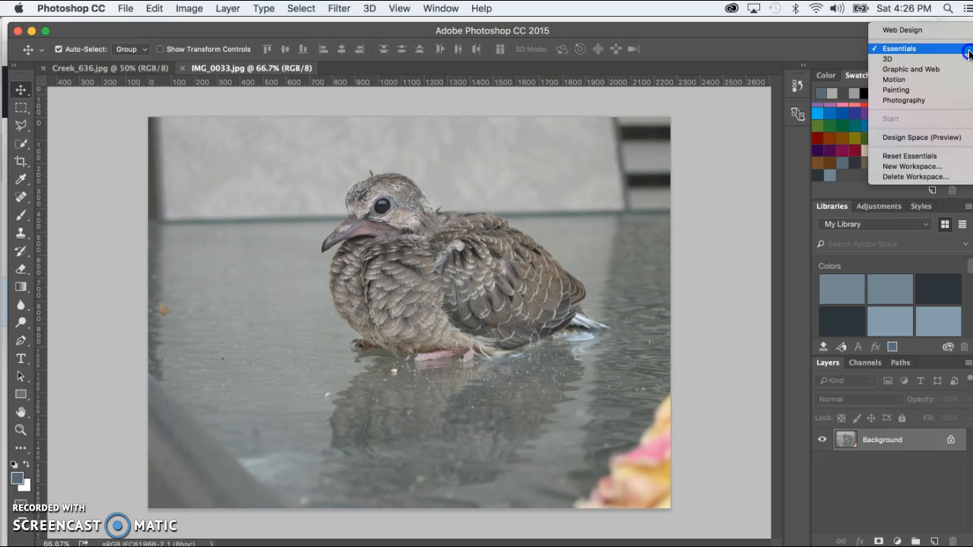
pyautogui.click(931, 67)
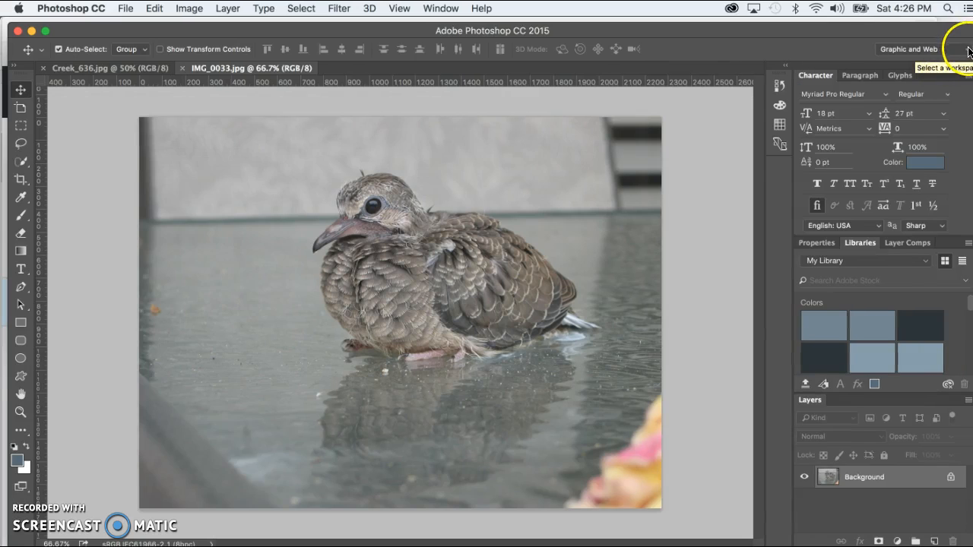
pyautogui.click(965, 52)
pyautogui.click(912, 28)
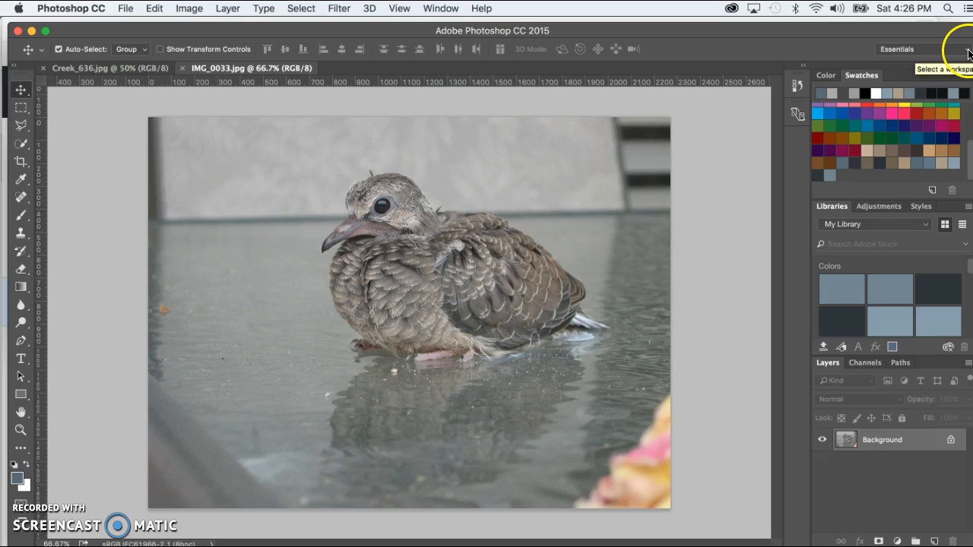
# Reset the Essentials workspace to its default panel arrangement
pyautogui.click(968, 52)
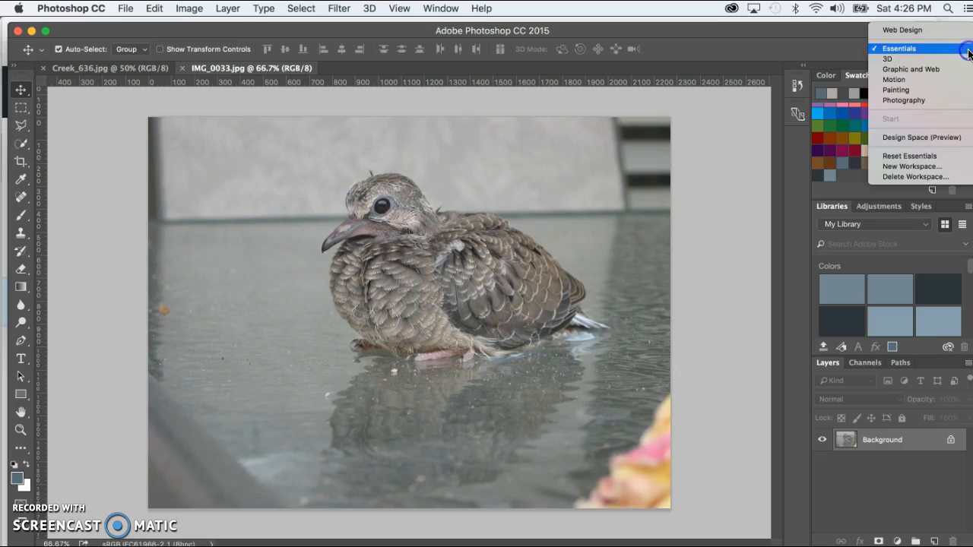
pyautogui.click(932, 156)
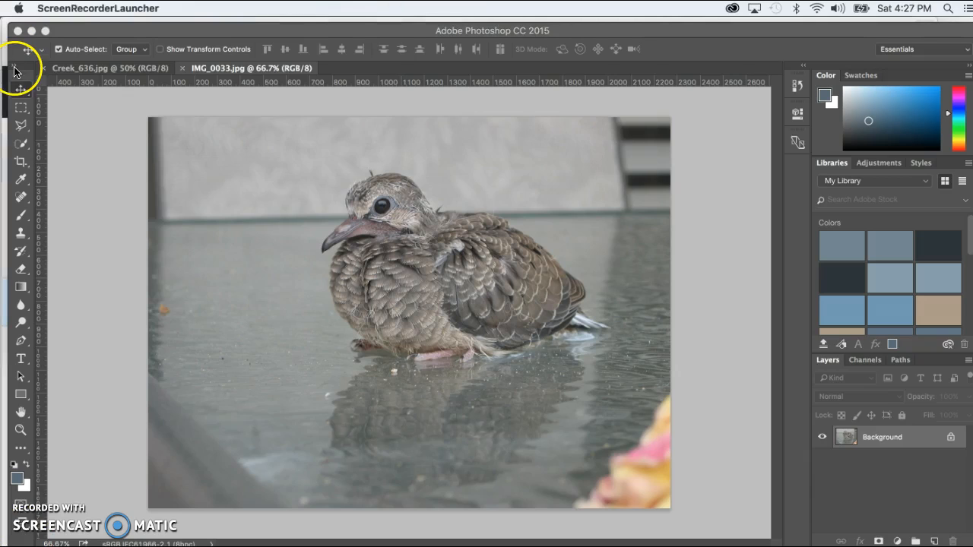
# Try the two-column layout of the tools and return them to a single column
pyautogui.click(15, 68)
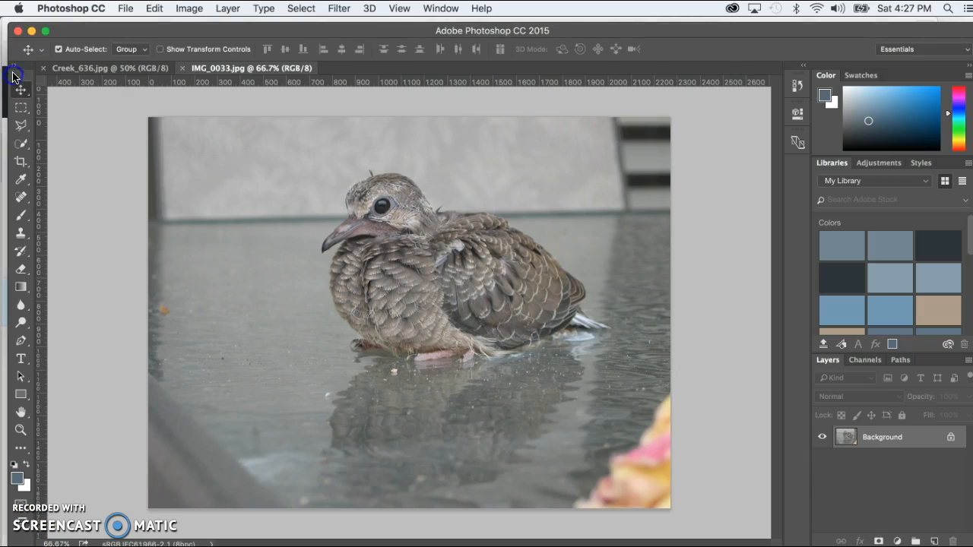
pyautogui.click(12, 70)
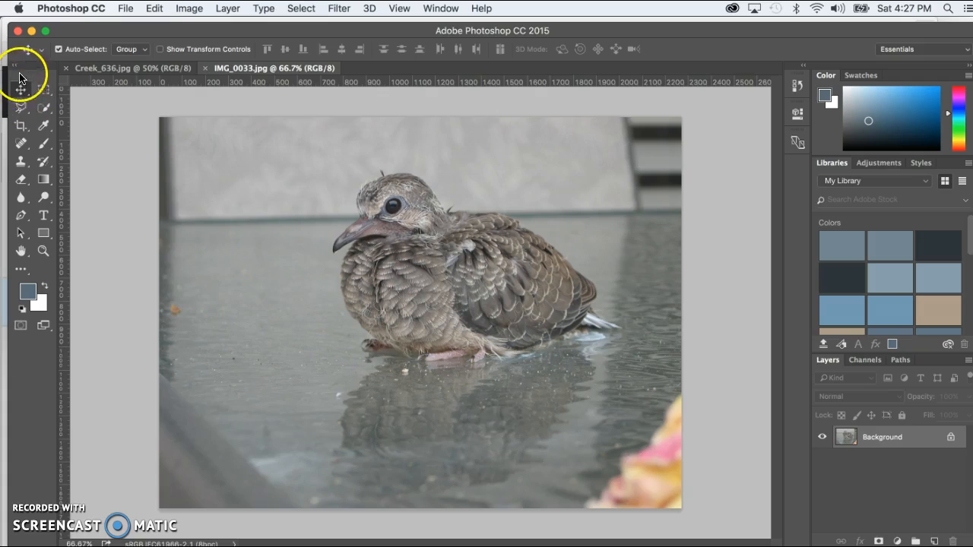
pyautogui.click(13, 69)
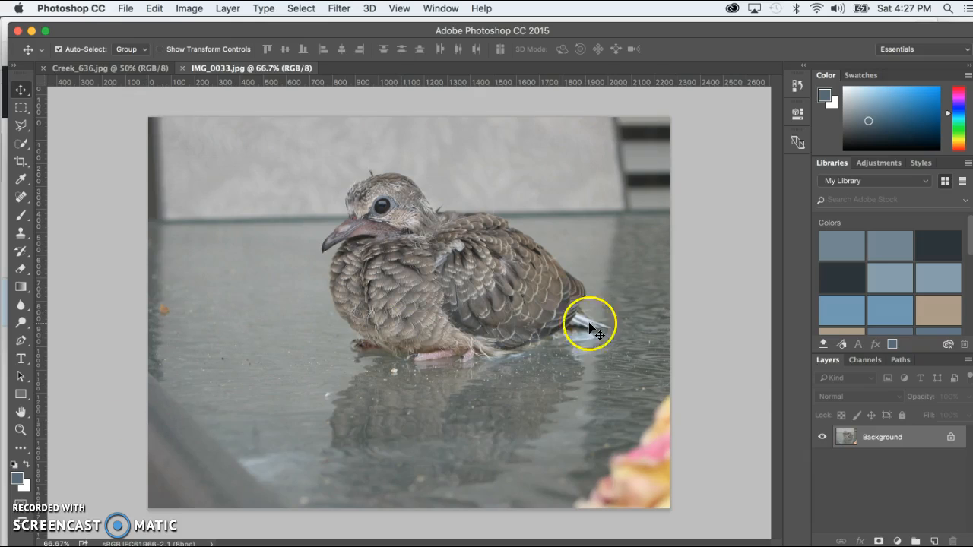
# Compare the open images Creek_636.jpg and IMG_0033.jpg, finishing on the bird photo IMG_0033.jpg
pyautogui.click(107, 70)
pyautogui.click(205, 69)
pyautogui.click(102, 69)
pyautogui.click(205, 72)
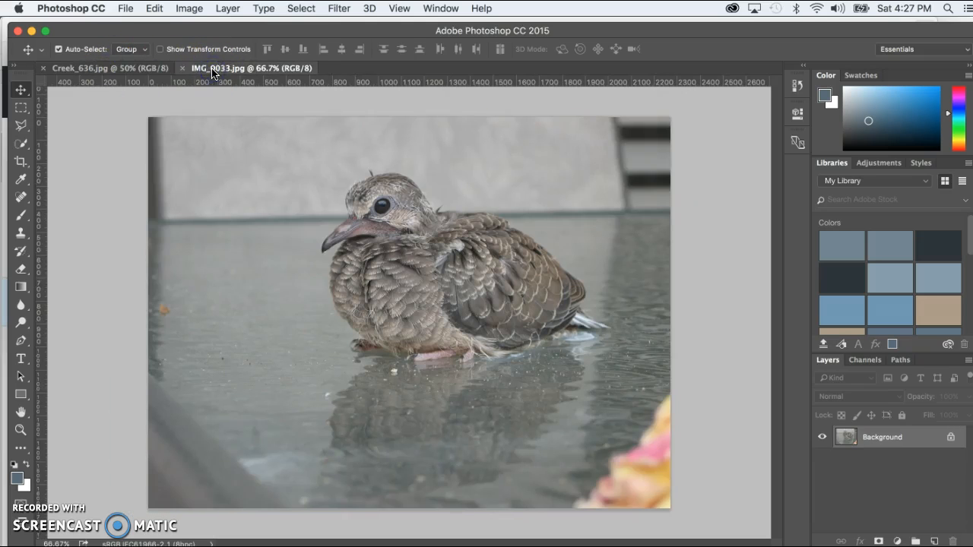
pyautogui.click(144, 70)
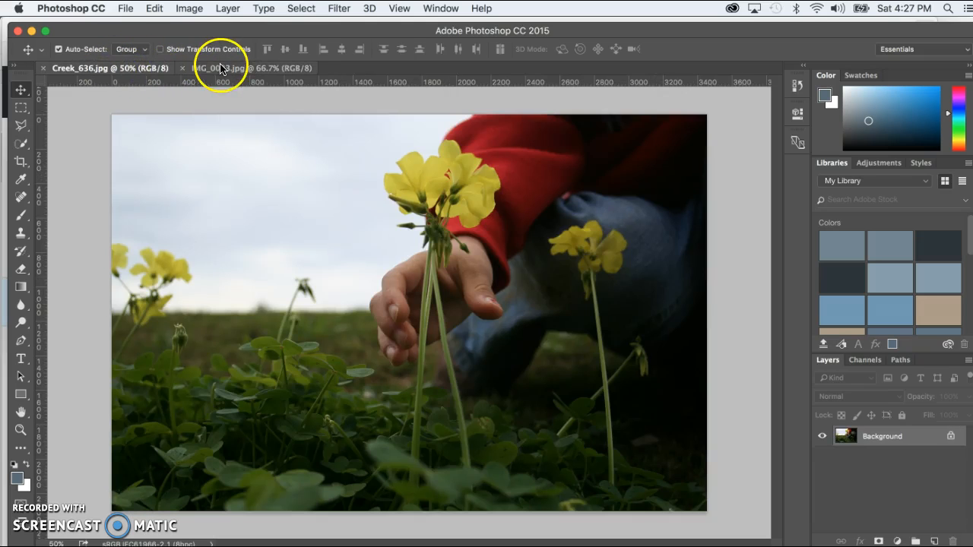
pyautogui.click(220, 70)
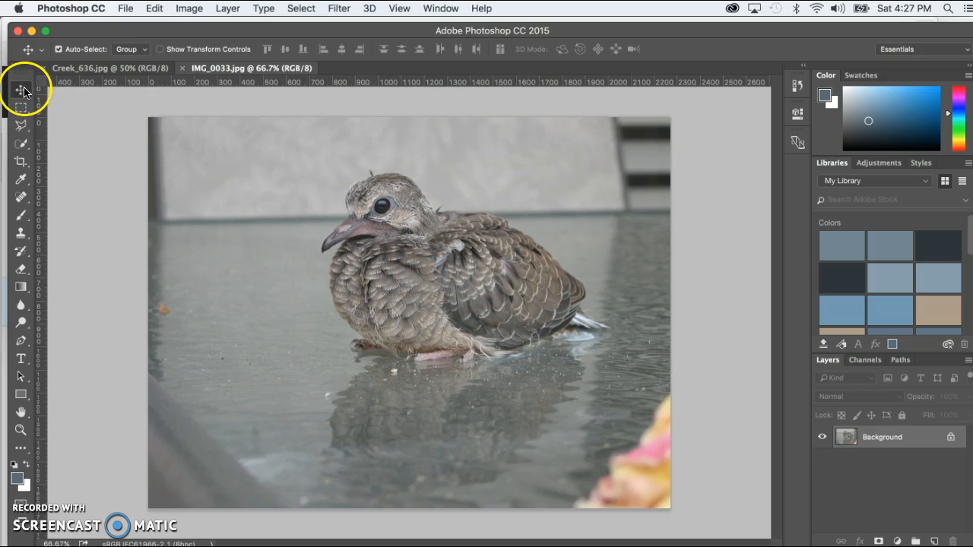
# Copy the bird photo from IMG_0033.jpg into Creek_636.jpg as a new layer with the Move tool
pyautogui.click(425, 263)
pyautogui.moveTo(425, 264); pyautogui.dragTo(138, 73)
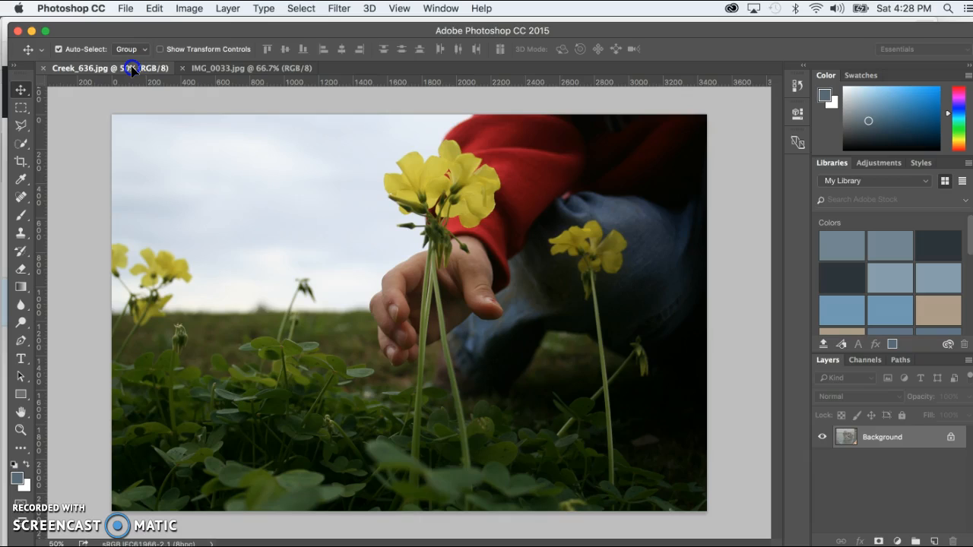
pyautogui.moveTo(166, 86); pyautogui.dragTo(263, 219)
pyautogui.moveTo(270, 252); pyautogui.dragTo(349, 275)
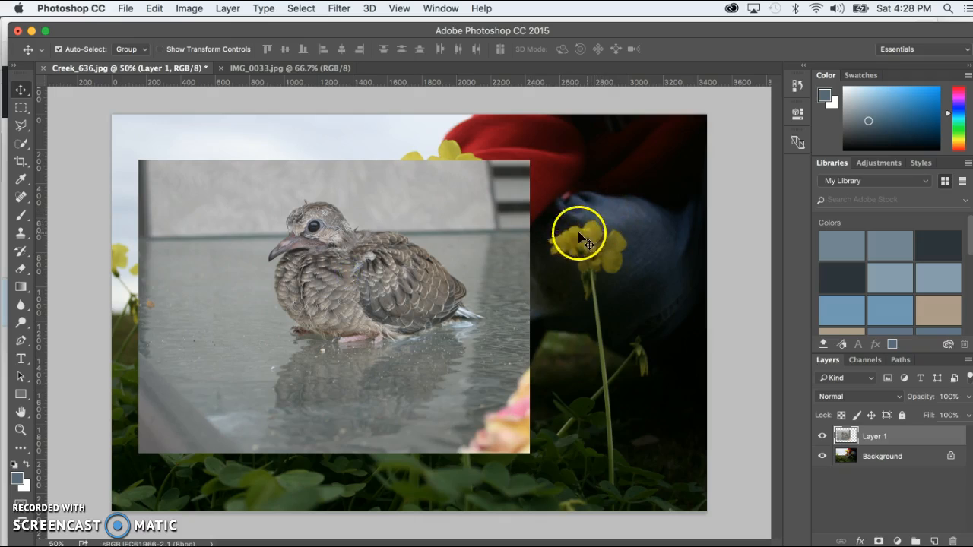
# Move the bird layer over the upper-left part of the flower photo, partly cropped by the canvas edges
pyautogui.moveTo(385, 265); pyautogui.dragTo(273, 188)
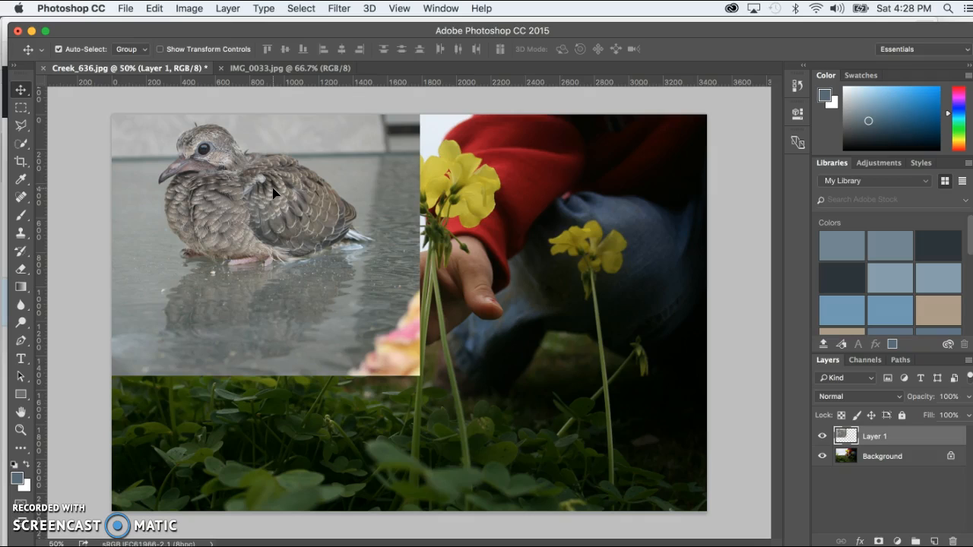
pyautogui.click(203, 265)
pyautogui.moveTo(270, 180); pyautogui.dragTo(263, 212)
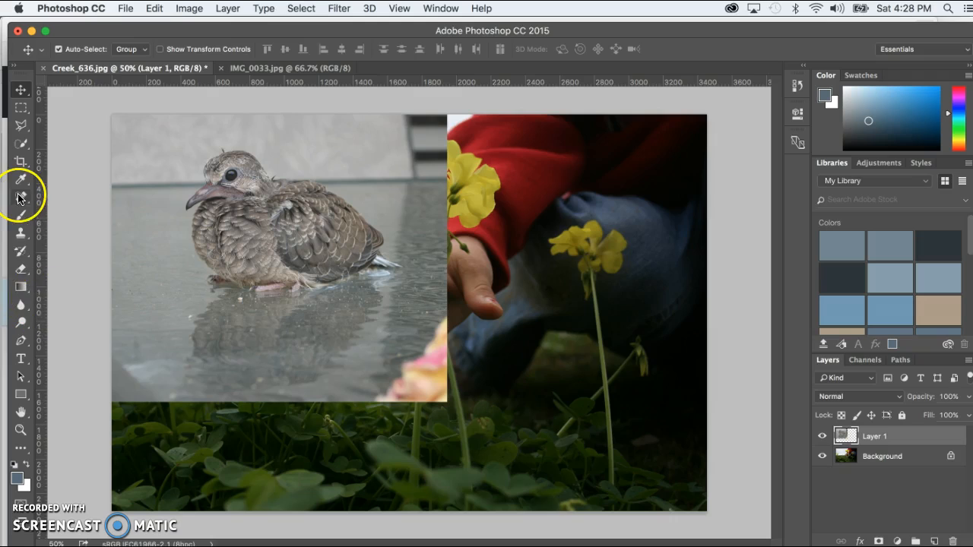
# Try to erase the lower-right area around the bird on Layer 1 with a 200 px Eraser, and undo the erasing
pyautogui.click(22, 269)
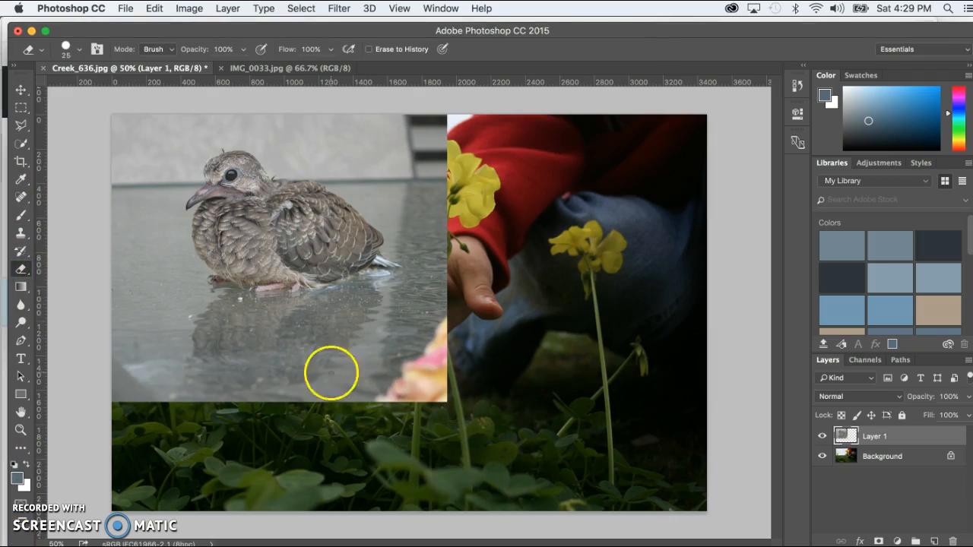
pyautogui.press(']')
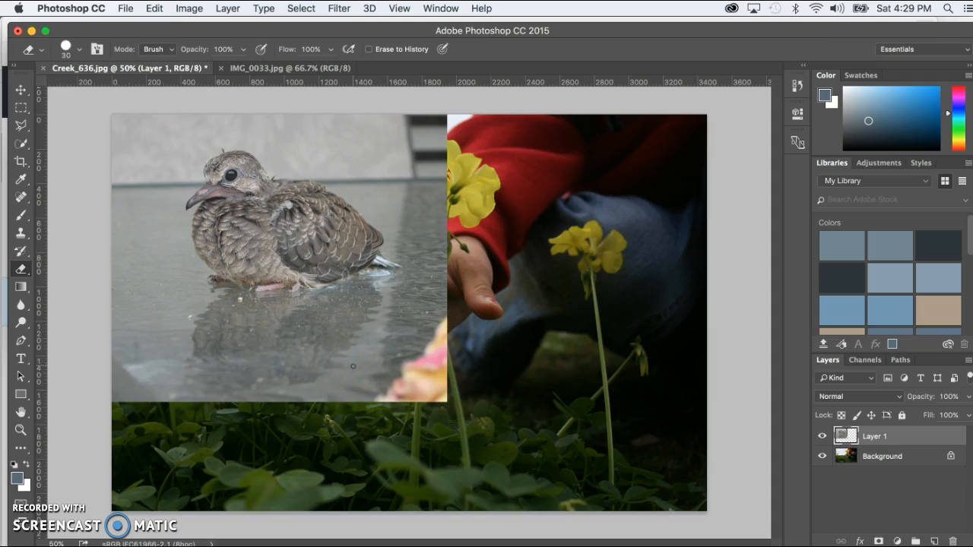
pyautogui.click(362, 363)
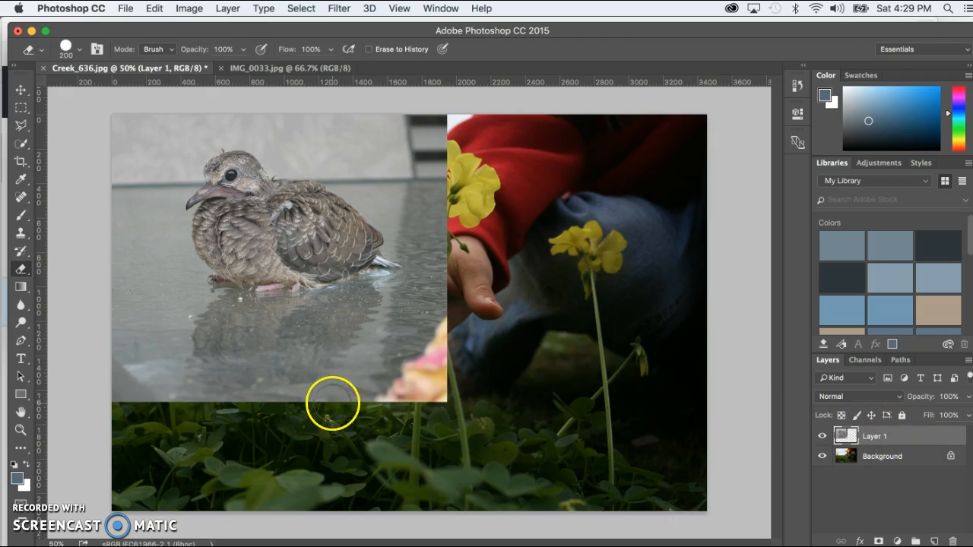
pyautogui.moveTo(287, 395)
pyautogui.mouseDown()
pyautogui.moveTo(343, 381)
pyautogui.moveTo(440, 324)
pyautogui.moveTo(352, 403)
pyautogui.moveTo(436, 364)
pyautogui.moveTo(444, 383)
pyautogui.moveTo(465, 392)
pyautogui.moveTo(443, 386)
pyautogui.moveTo(424, 337)
pyautogui.moveTo(451, 282)
pyautogui.moveTo(415, 316)
pyautogui.moveTo(408, 314)
pyautogui.moveTo(417, 303)
pyautogui.moveTo(334, 344)
pyautogui.moveTo(410, 330)
pyautogui.moveTo(298, 338)
pyautogui.moveTo(317, 310)
pyautogui.mouseUp()
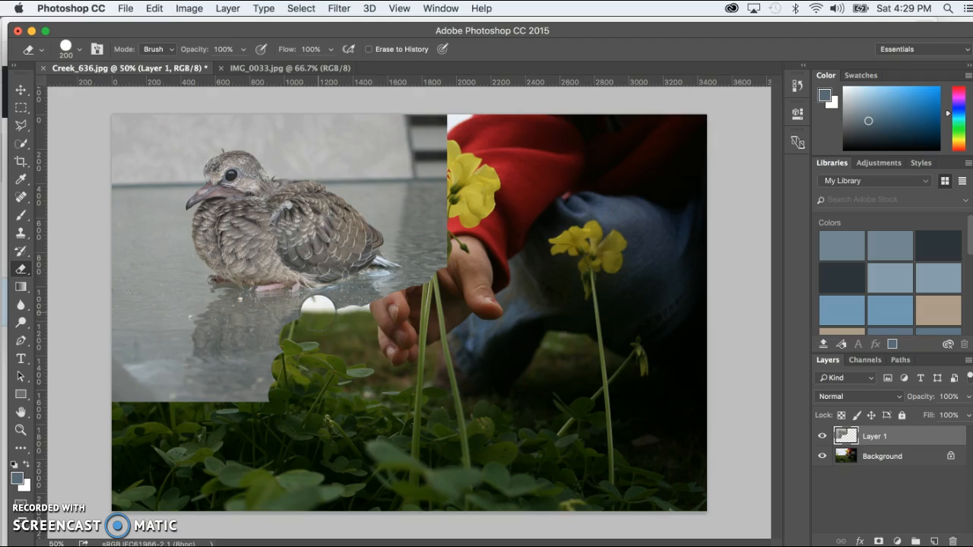
pyautogui.moveTo(314, 336); pyautogui.dragTo(309, 304)
pyautogui.press('super+z')
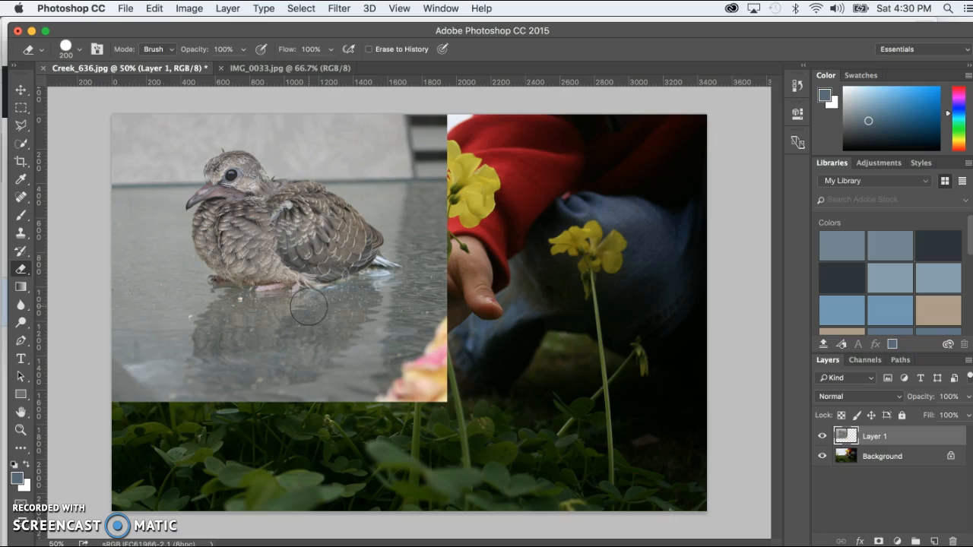
pyautogui.click(376, 300)
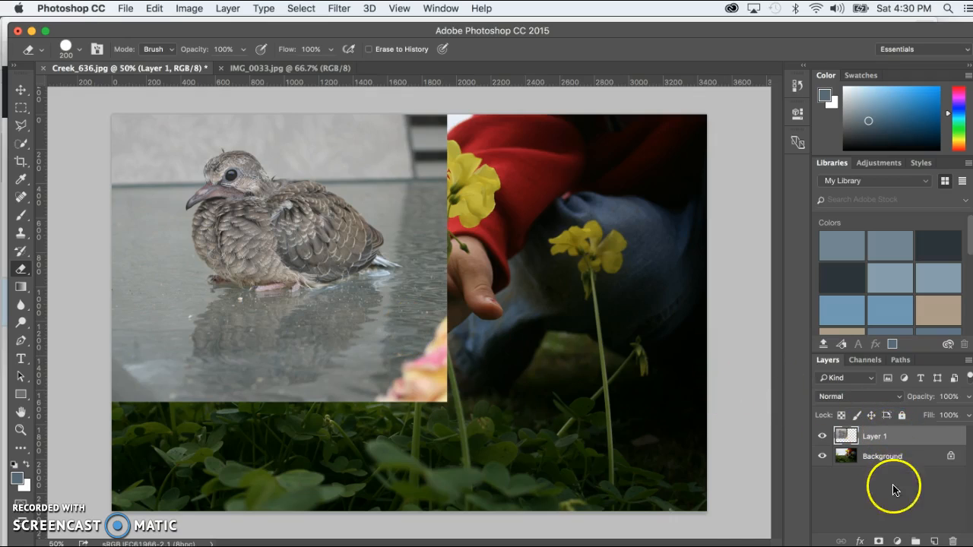
# Add a white layer mask to Layer 1 and make the mask the active target
pyautogui.click(879, 541)
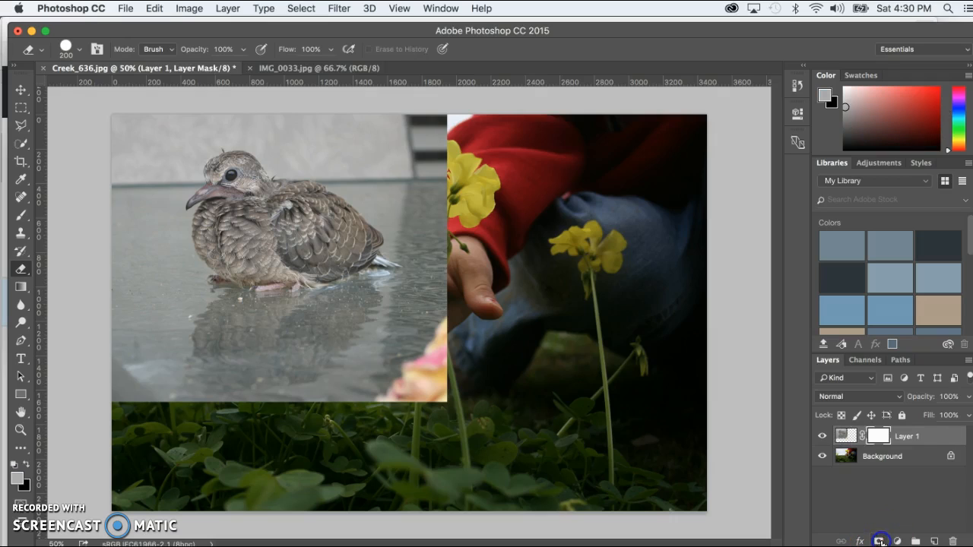
pyautogui.click(879, 437)
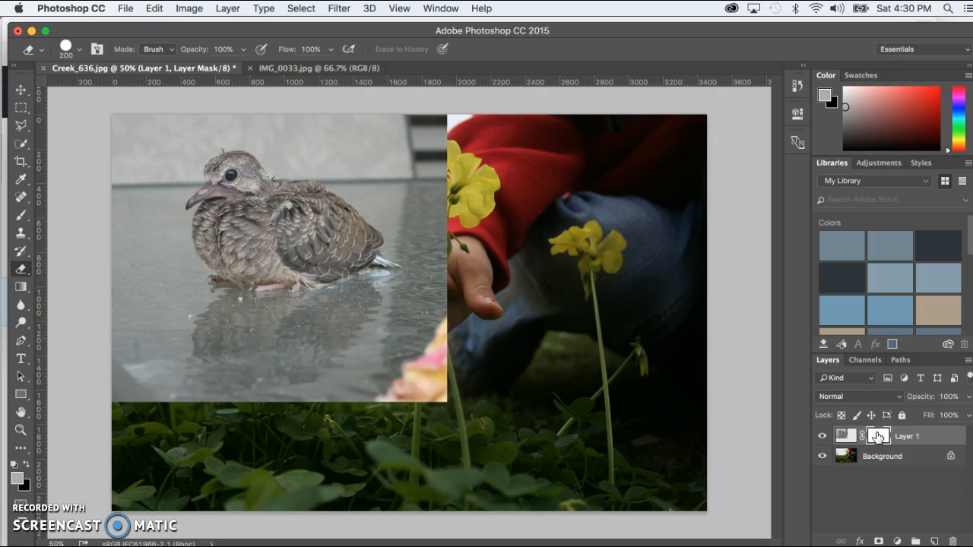
pyautogui.click(878, 436)
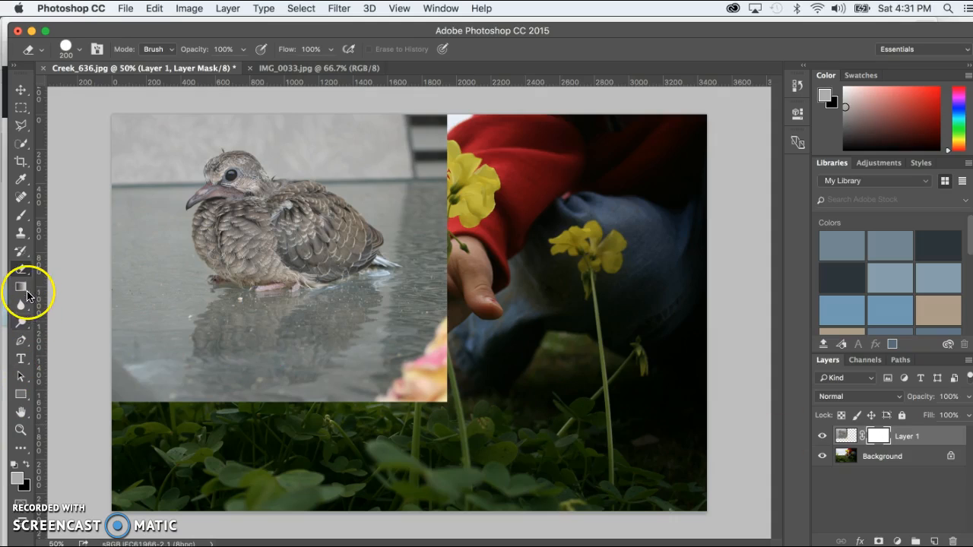
# Paint black on Layer 1's mask with a 300 px Brush to hide the area below the bird, from the lower-right corner across to the left edge
pyautogui.click(22, 216)
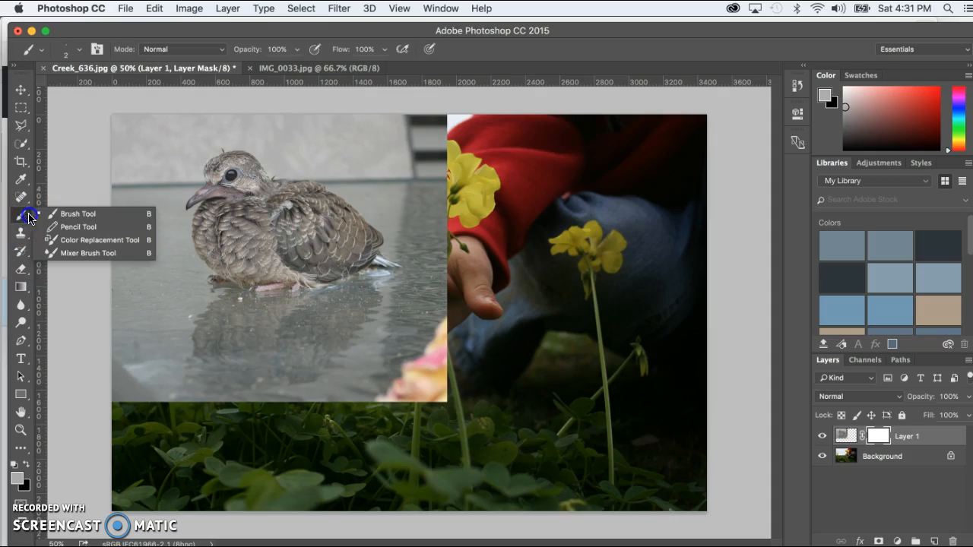
pyautogui.click(79, 213)
pyautogui.click(17, 464)
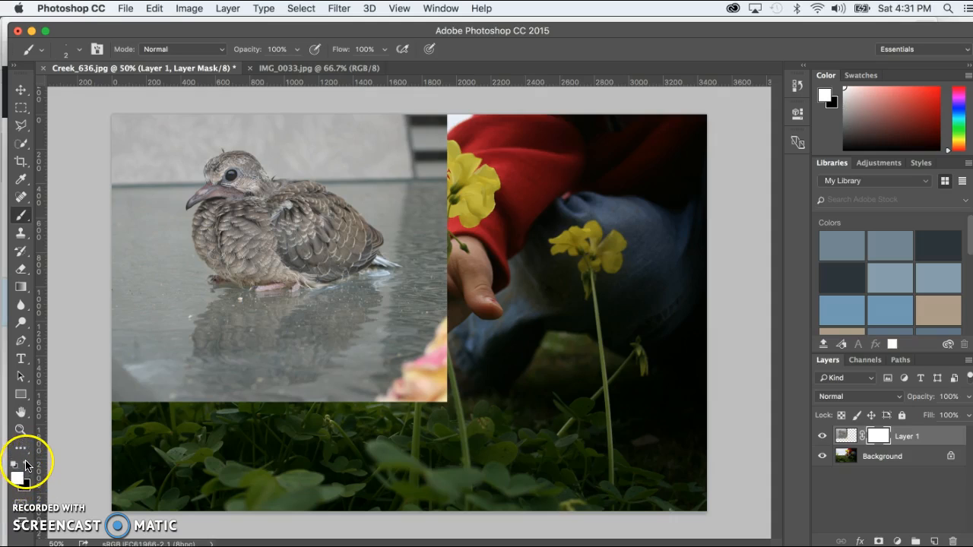
pyautogui.click(26, 463)
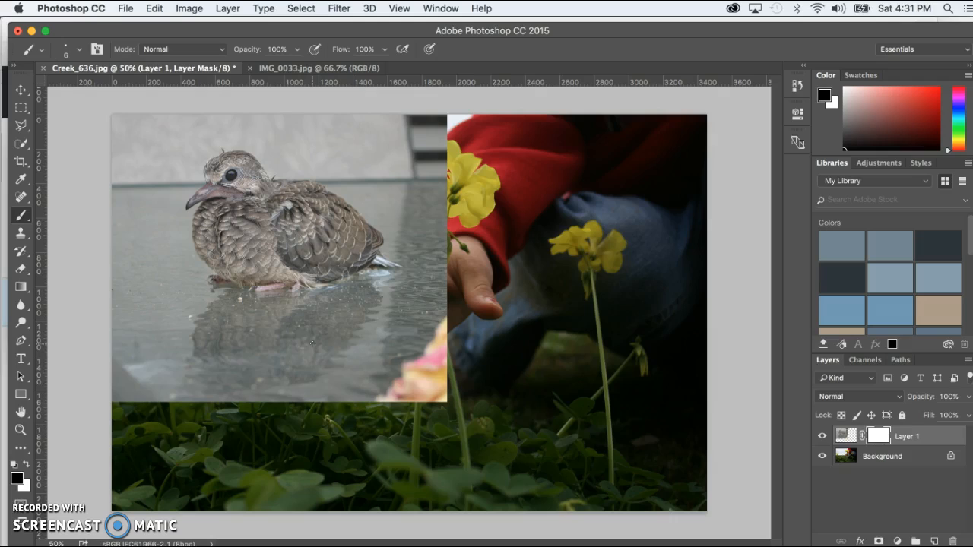
pyautogui.press(']')
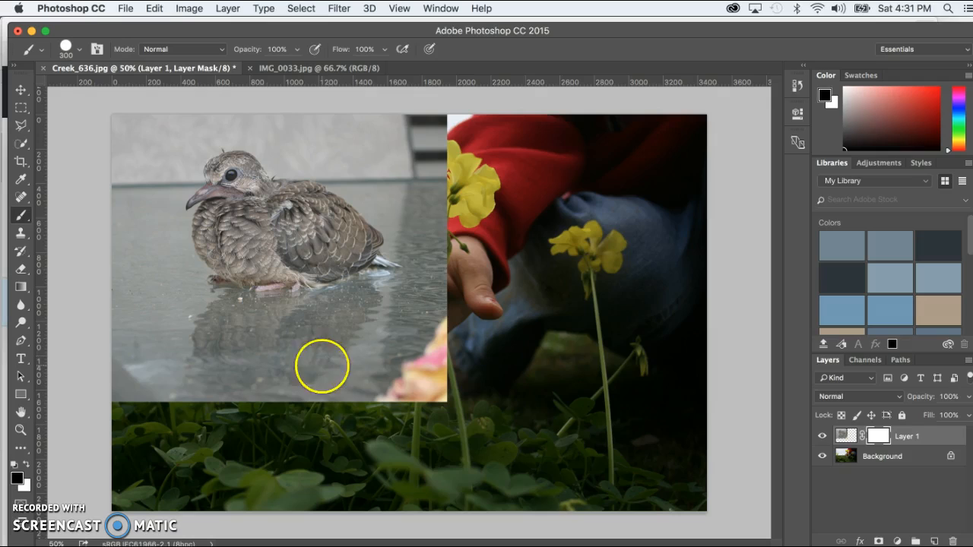
pyautogui.moveTo(316, 390)
pyautogui.mouseDown()
pyautogui.moveTo(421, 334)
pyautogui.moveTo(479, 270)
pyautogui.mouseUp()
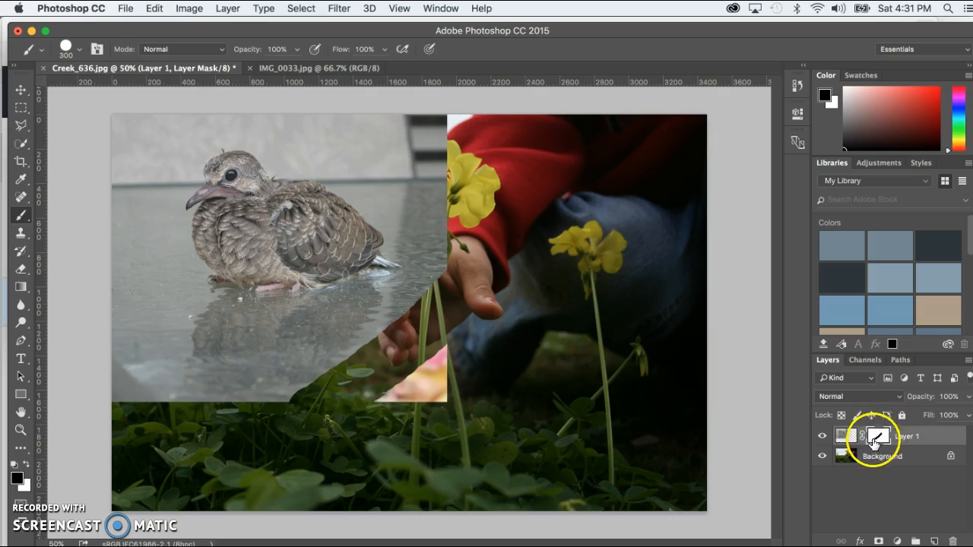
pyautogui.moveTo(375, 393); pyautogui.dragTo(426, 368)
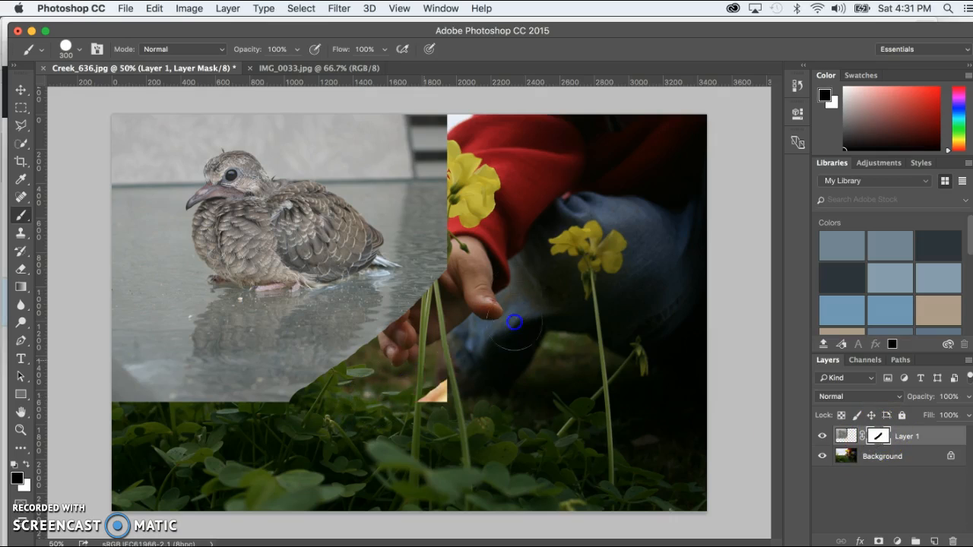
pyautogui.click(434, 394)
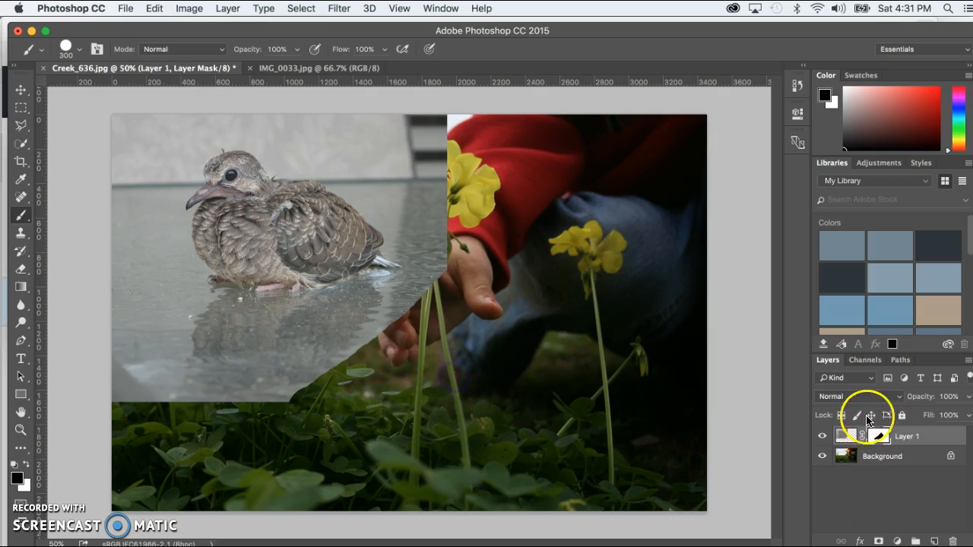
pyautogui.moveTo(421, 314)
pyautogui.mouseDown()
pyautogui.moveTo(387, 333)
pyautogui.moveTo(294, 343)
pyautogui.moveTo(93, 344)
pyautogui.mouseUp()
pyautogui.moveTo(144, 376)
pyautogui.mouseDown()
pyautogui.moveTo(341, 380)
pyautogui.moveTo(228, 391)
pyautogui.moveTo(101, 380)
pyautogui.mouseUp()
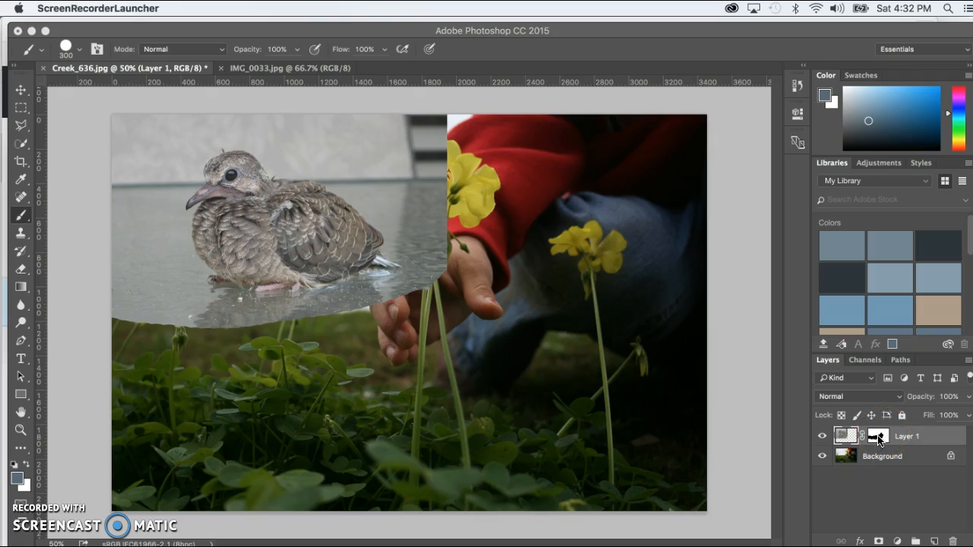
# Inspect Layer 1's mask on its own in the canvas and return to the composite with the layer's image active
pyautogui.click(879, 439)
pyautogui.keyDown('alt'); pyautogui.click(878, 436); pyautogui.keyUp('alt')
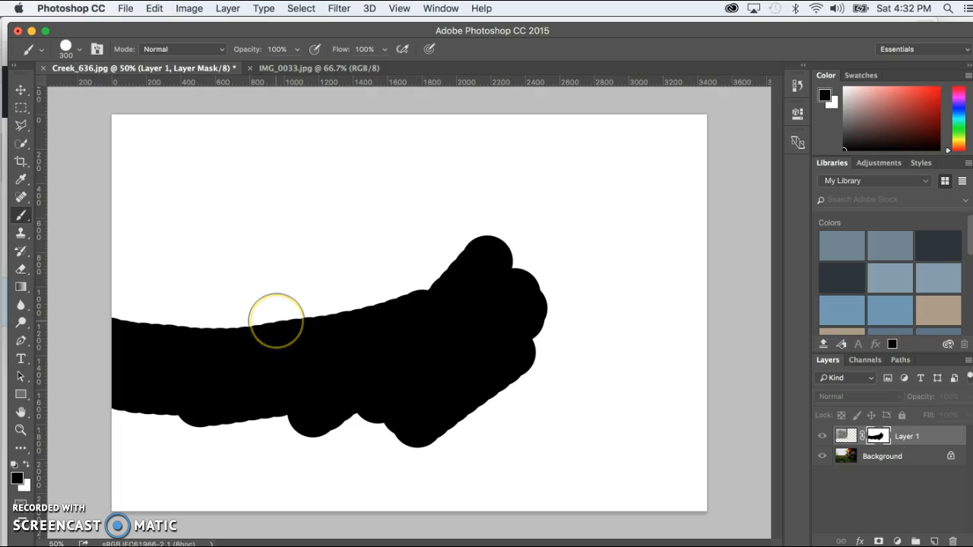
pyautogui.click(843, 440)
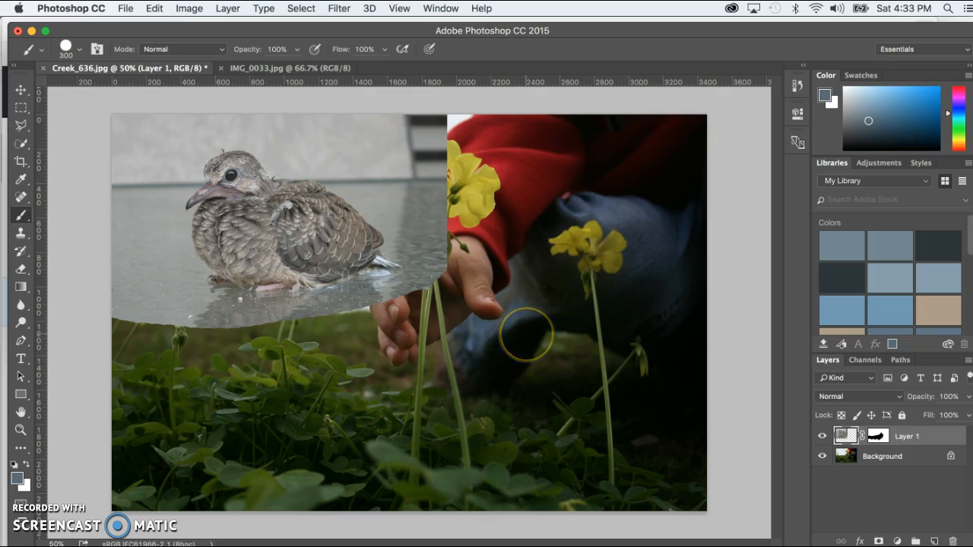
pyautogui.click(558, 355)
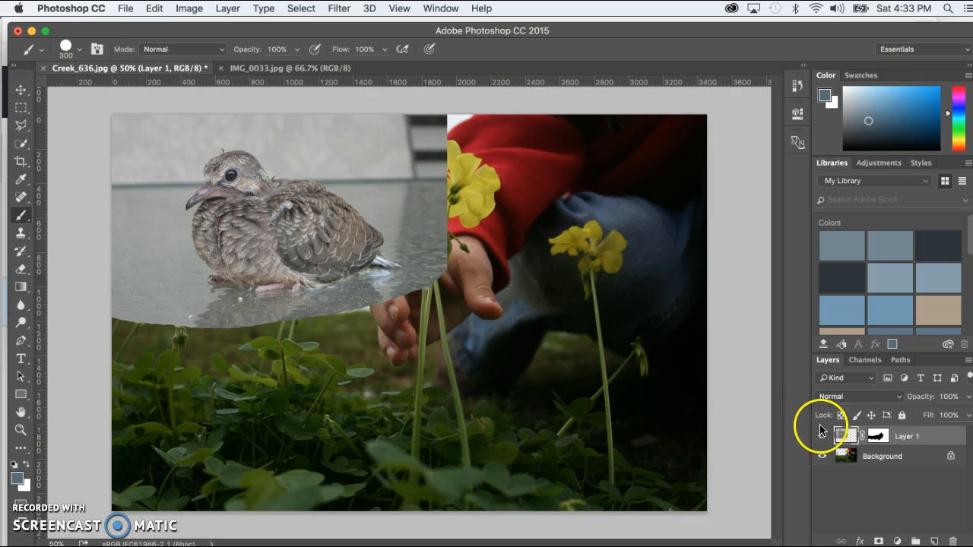
# Add a layer mask to the Background flower photo and paint a black horizontal band on it across the clover with the 300 px Brush
pyautogui.click(886, 457)
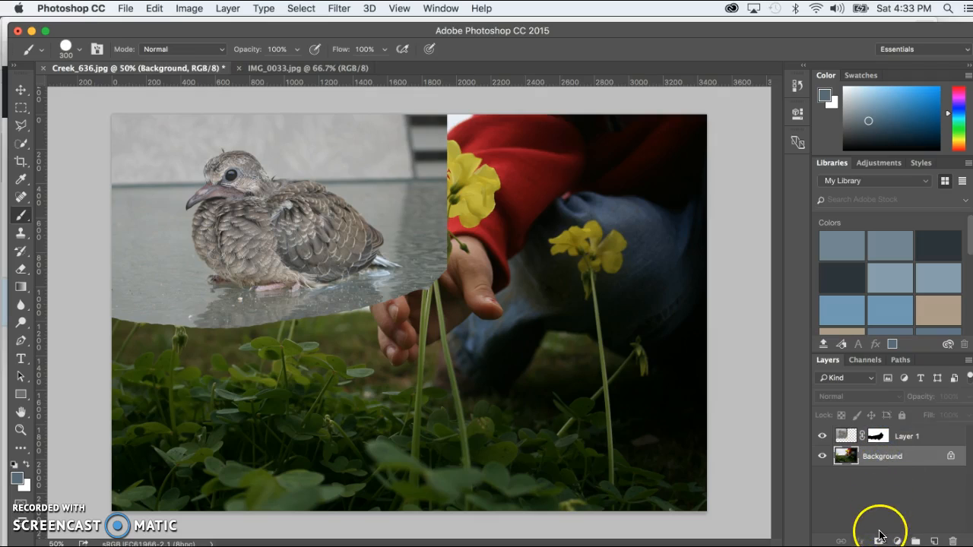
pyautogui.click(879, 542)
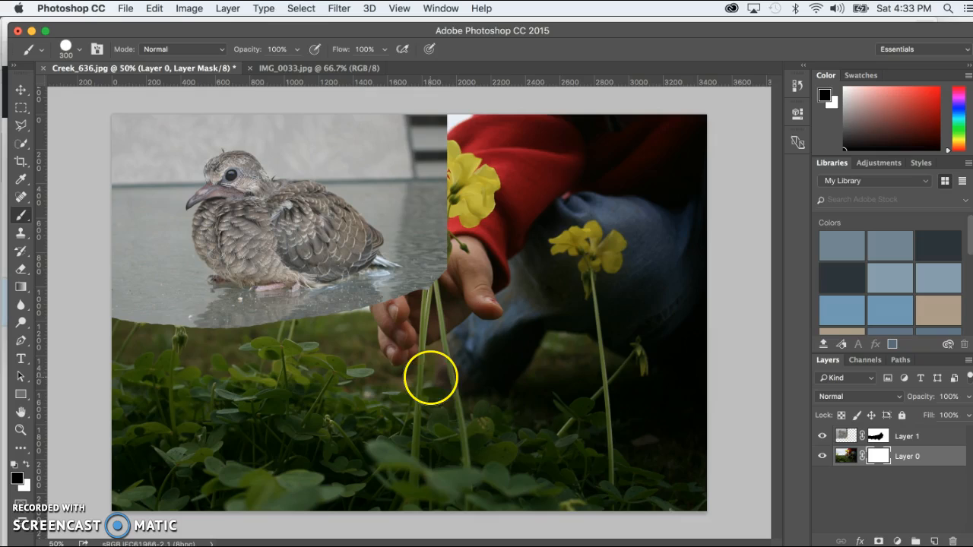
pyautogui.moveTo(424, 387)
pyautogui.mouseDown()
pyautogui.moveTo(371, 398)
pyautogui.moveTo(250, 398)
pyautogui.mouseUp()
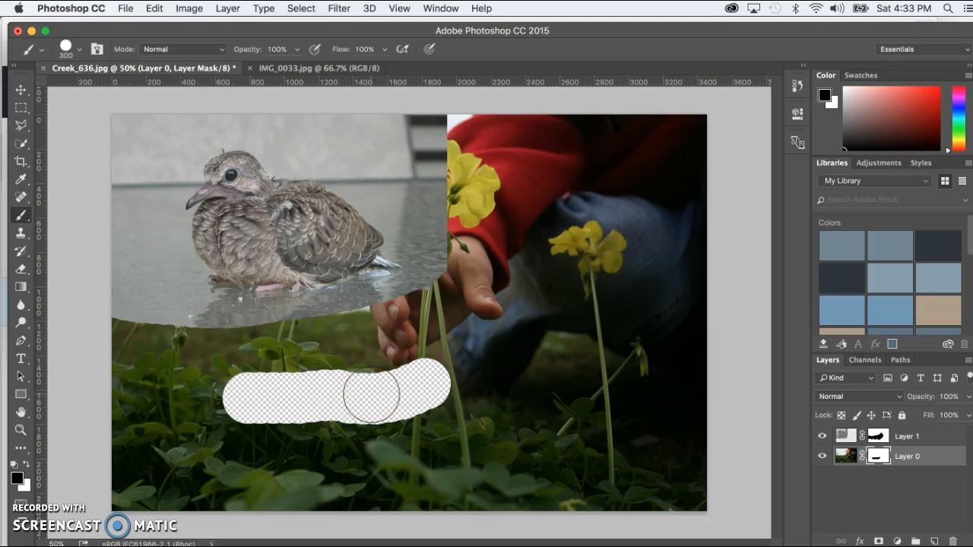
pyautogui.moveTo(371, 393)
pyautogui.mouseDown()
pyautogui.moveTo(431, 383)
pyautogui.moveTo(336, 394)
pyautogui.moveTo(251, 388)
pyautogui.moveTo(378, 396)
pyautogui.mouseUp()
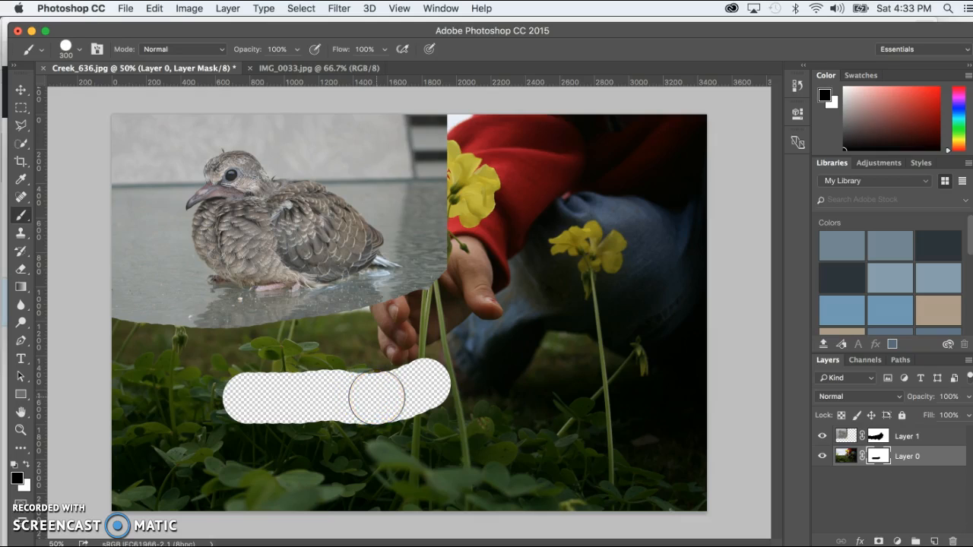
# Create a new layer directly above the flower photo and fill it with a dark blue foreground colour
pyautogui.click(909, 461)
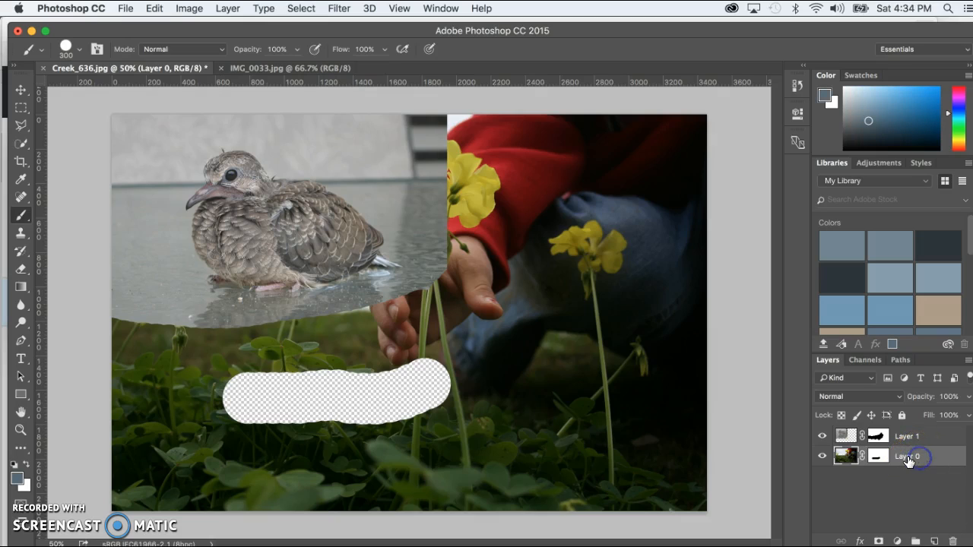
pyautogui.click(933, 541)
pyautogui.moveTo(880, 456); pyautogui.dragTo(881, 458)
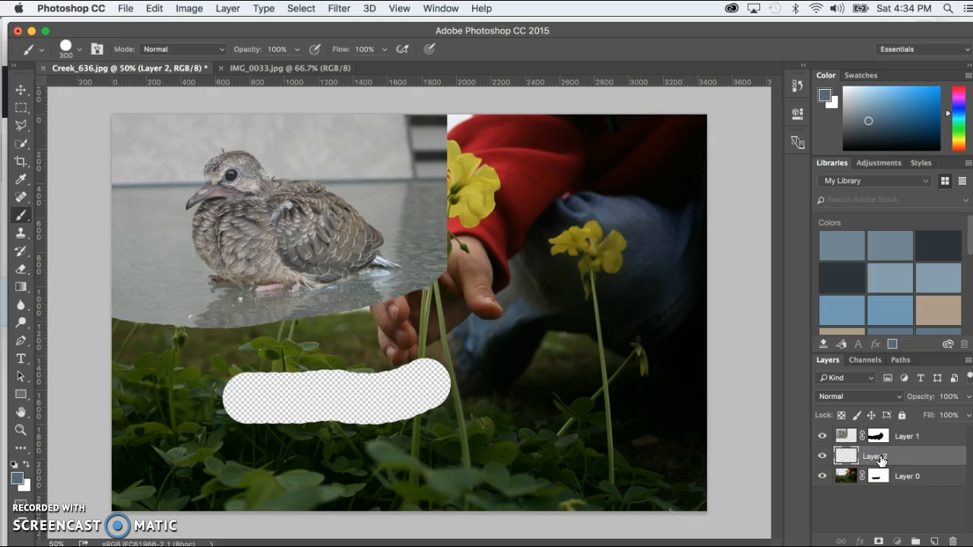
pyautogui.click(17, 479)
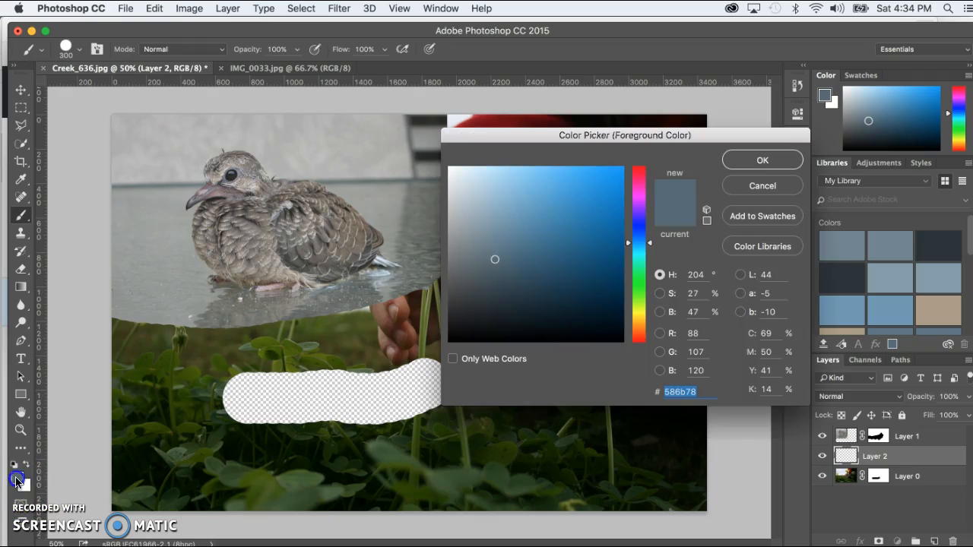
pyautogui.click(614, 279)
pyautogui.click(760, 159)
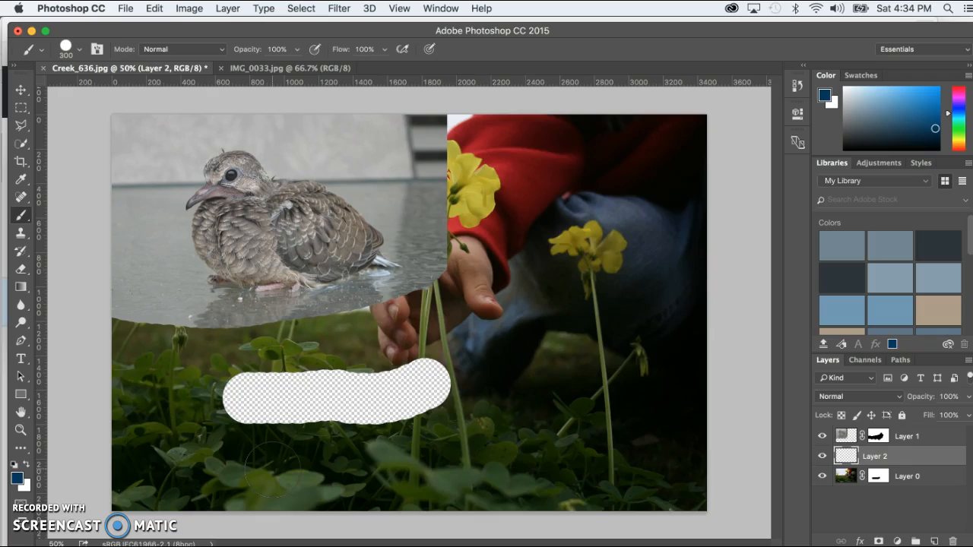
pyautogui.hotkey('alt', 'BackSpace')
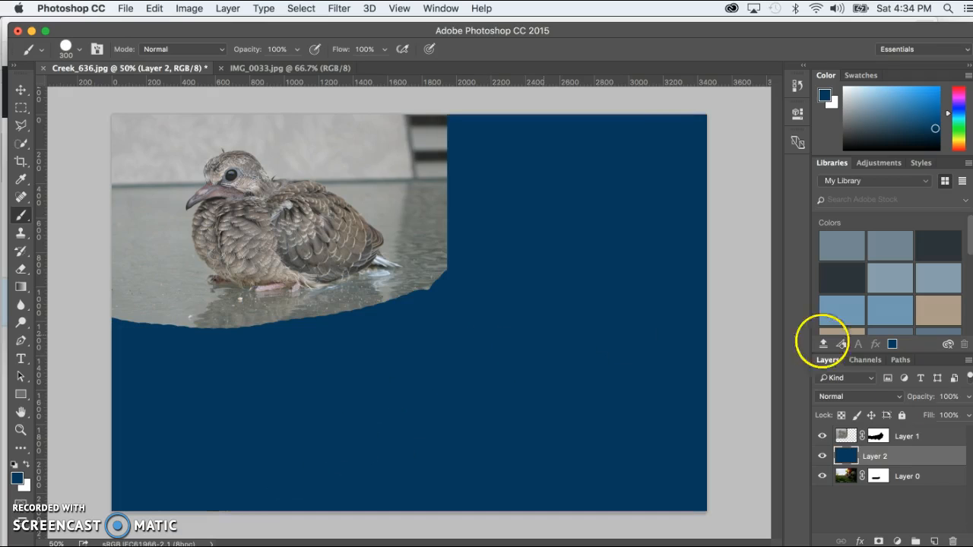
# Move the dark blue layer beneath the flower photo layer, and toggle its visibility off and on to compare
pyautogui.click(876, 456)
pyautogui.moveTo(876, 456); pyautogui.dragTo(872, 499)
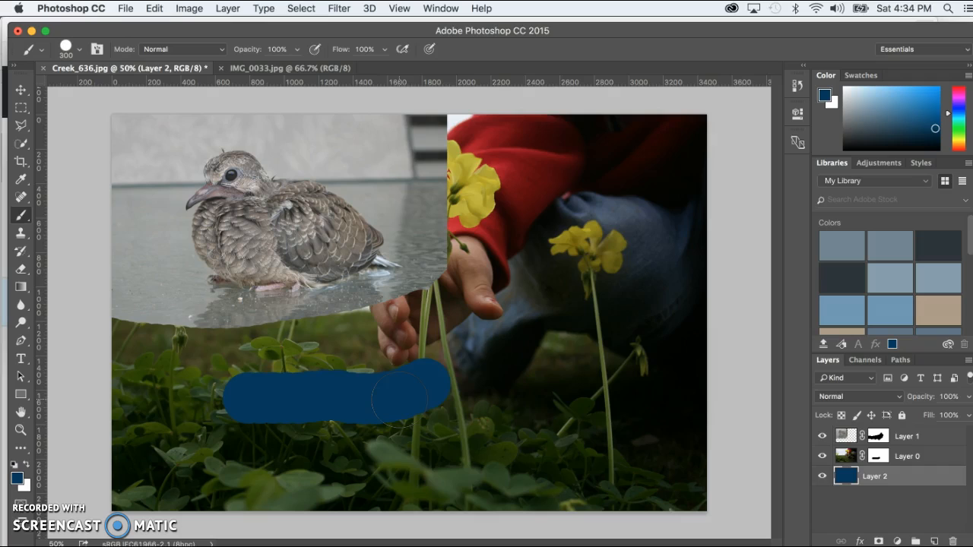
pyautogui.click(819, 476)
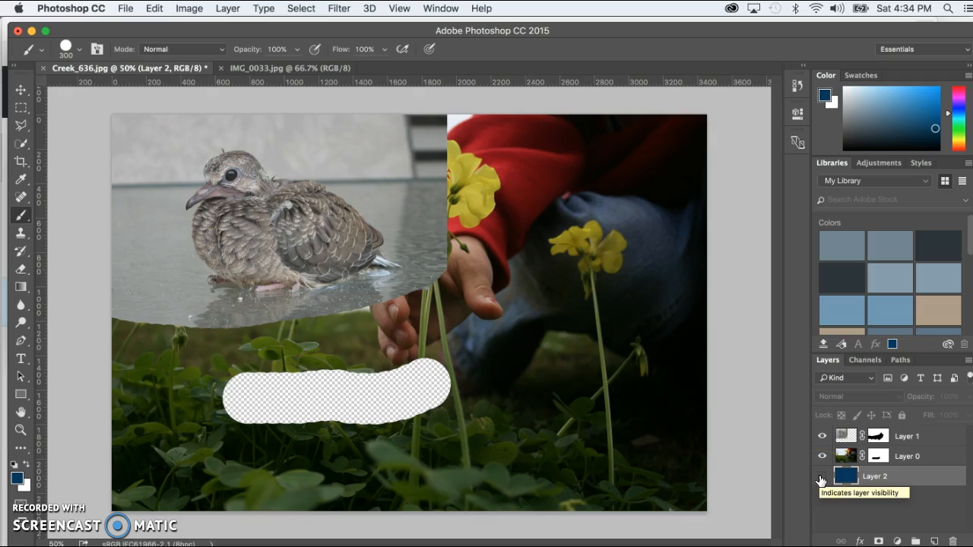
pyautogui.click(820, 477)
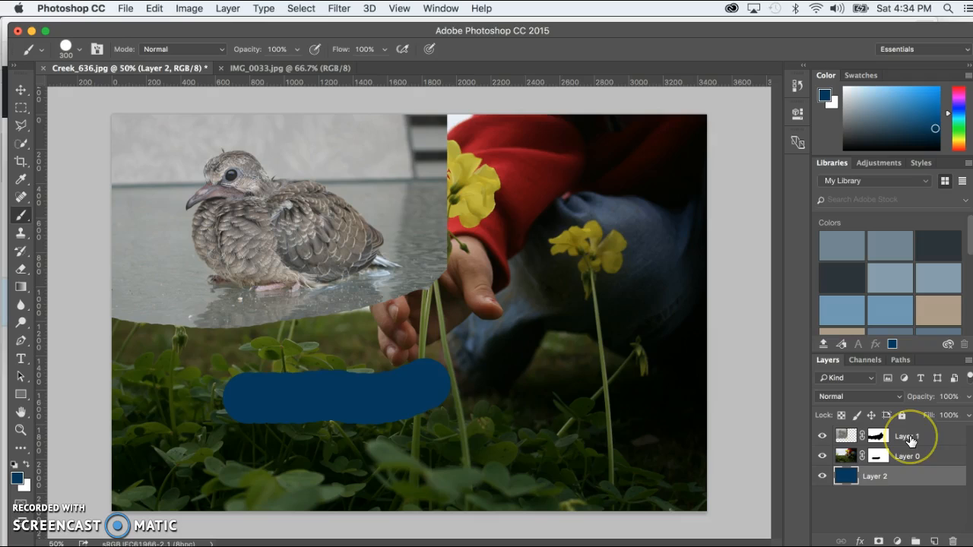
# Paint black on Layer 1's mask around all sides of the bird to hide the photo's straight edges
pyautogui.click(910, 438)
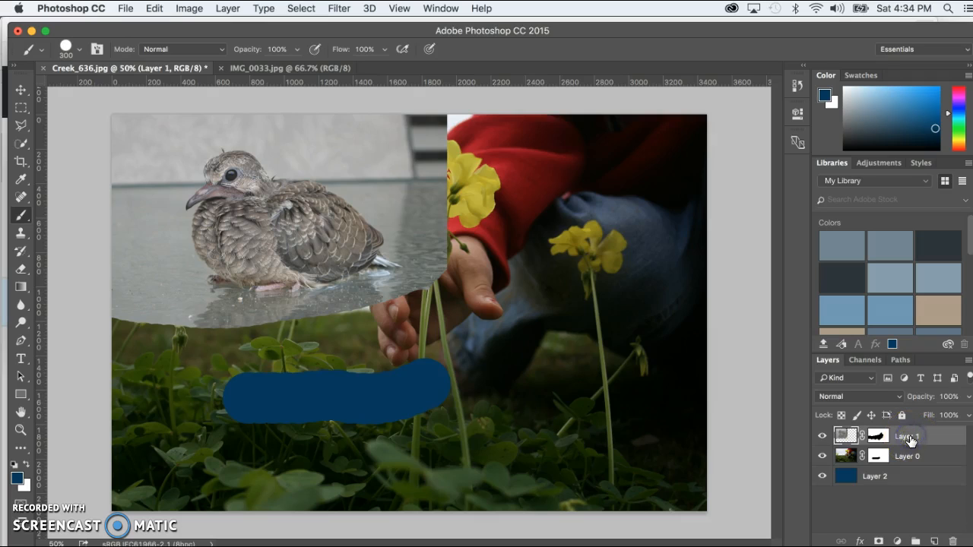
pyautogui.click(876, 436)
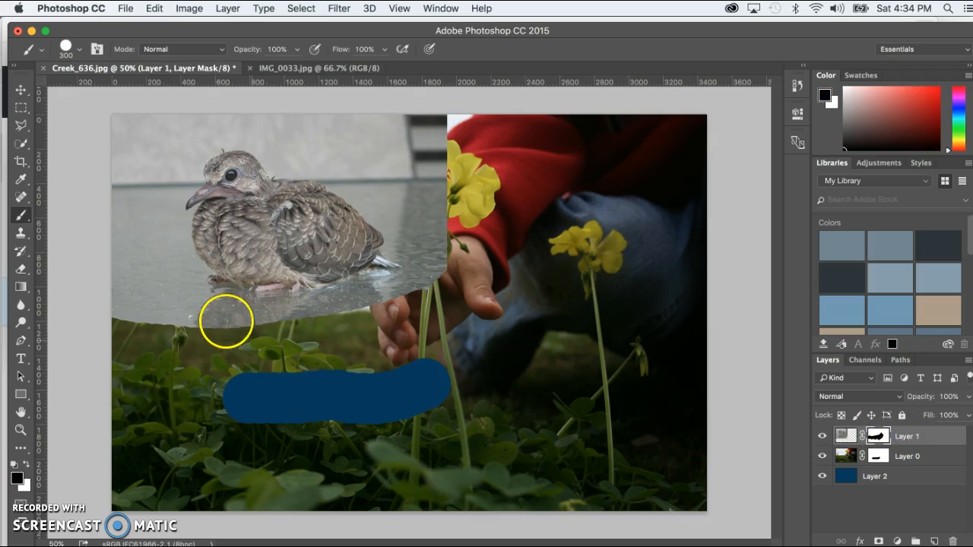
pyautogui.moveTo(121, 282)
pyautogui.mouseDown()
pyautogui.moveTo(159, 326)
pyautogui.moveTo(118, 295)
pyautogui.moveTo(177, 334)
pyautogui.moveTo(123, 287)
pyautogui.moveTo(112, 219)
pyautogui.moveTo(119, 147)
pyautogui.moveTo(128, 121)
pyautogui.moveTo(228, 97)
pyautogui.moveTo(365, 100)
pyautogui.moveTo(435, 125)
pyautogui.moveTo(445, 144)
pyautogui.moveTo(444, 262)
pyautogui.mouseUp()
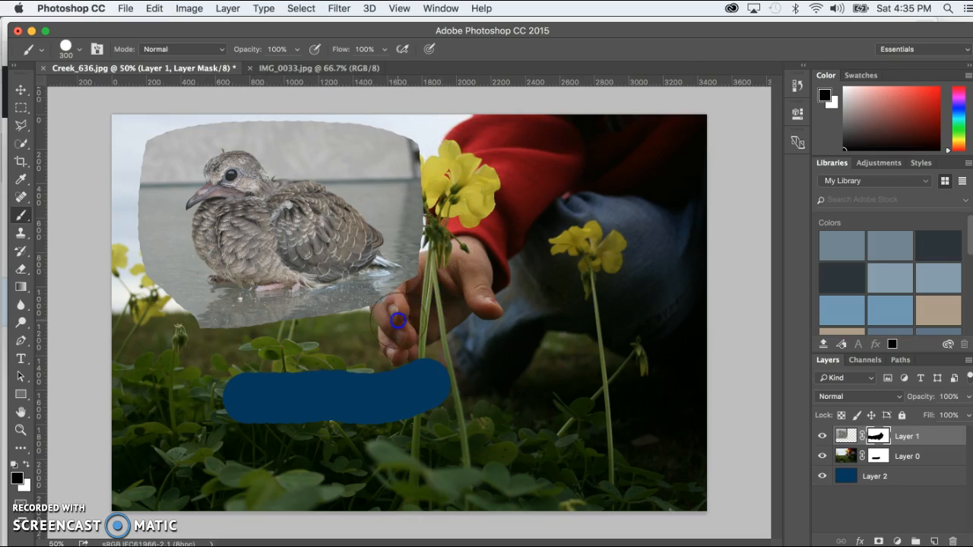
# Paint black on Layer 1's mask with a 100 px Brush to hide the water between the bird's underside and the fingers
pyautogui.click(20, 430)
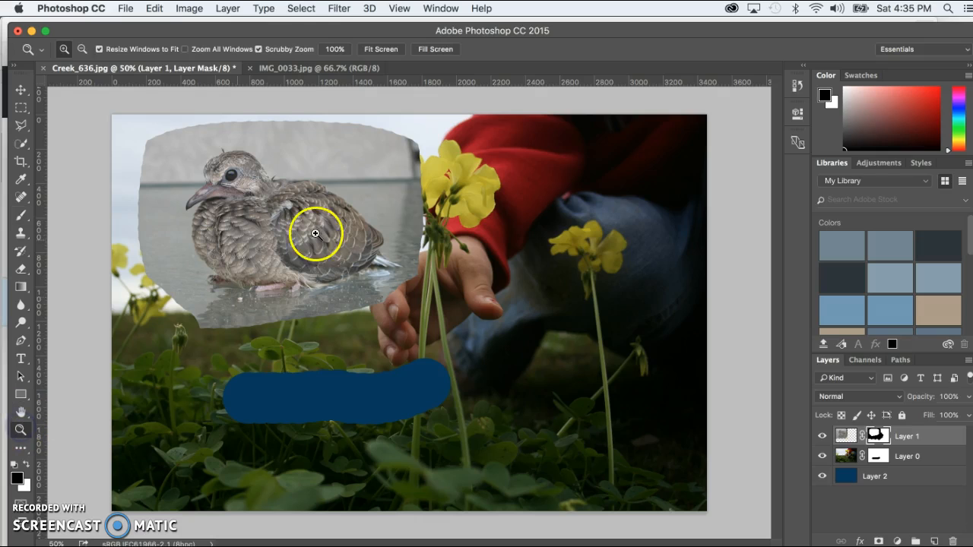
pyautogui.moveTo(330, 307); pyautogui.dragTo(411, 235)
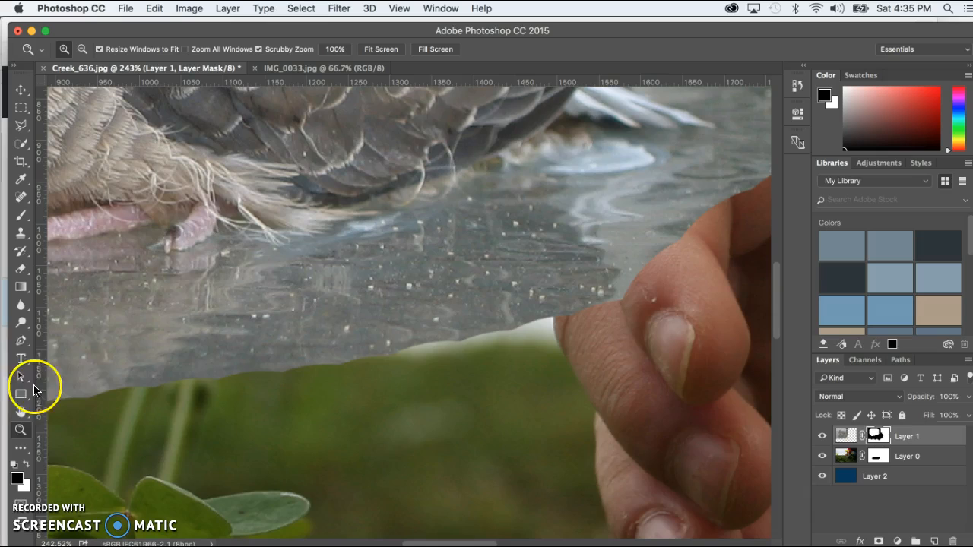
pyautogui.click(21, 218)
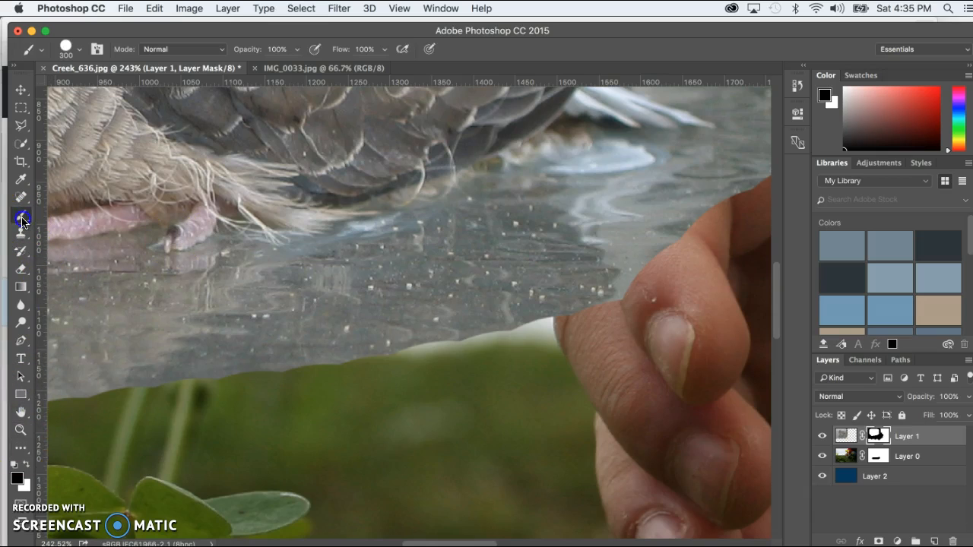
pyautogui.press('[')
pyautogui.press('[')
pyautogui.press('[')
pyautogui.press('[')
pyautogui.press('[')
pyautogui.press('[')
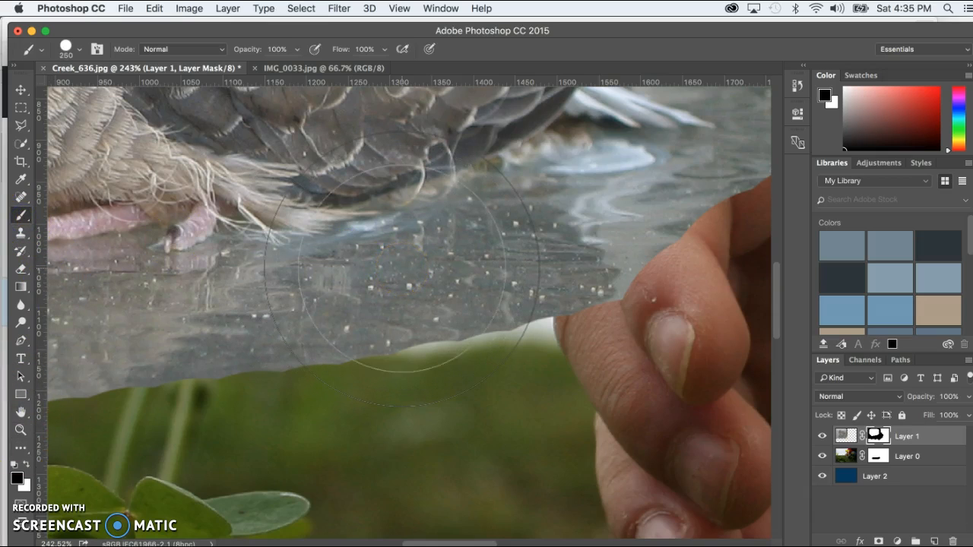
pyautogui.moveTo(358, 268)
pyautogui.mouseDown()
pyautogui.moveTo(388, 283)
pyautogui.moveTo(419, 303)
pyautogui.moveTo(418, 320)
pyautogui.moveTo(330, 358)
pyautogui.moveTo(322, 338)
pyautogui.moveTo(292, 331)
pyautogui.moveTo(276, 291)
pyautogui.mouseUp()
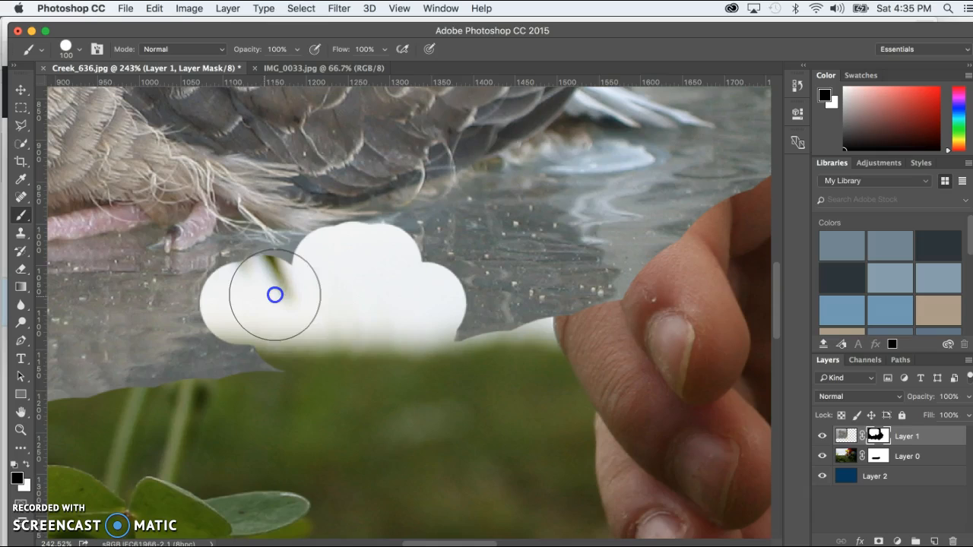
pyautogui.moveTo(367, 260)
pyautogui.mouseDown()
pyautogui.moveTo(402, 256)
pyautogui.moveTo(425, 229)
pyautogui.moveTo(465, 212)
pyautogui.moveTo(599, 189)
pyautogui.moveTo(608, 166)
pyautogui.moveTo(450, 217)
pyautogui.moveTo(644, 199)
pyautogui.moveTo(681, 227)
pyautogui.moveTo(631, 256)
pyautogui.moveTo(436, 327)
pyautogui.moveTo(488, 275)
pyautogui.moveTo(463, 265)
pyautogui.mouseUp()
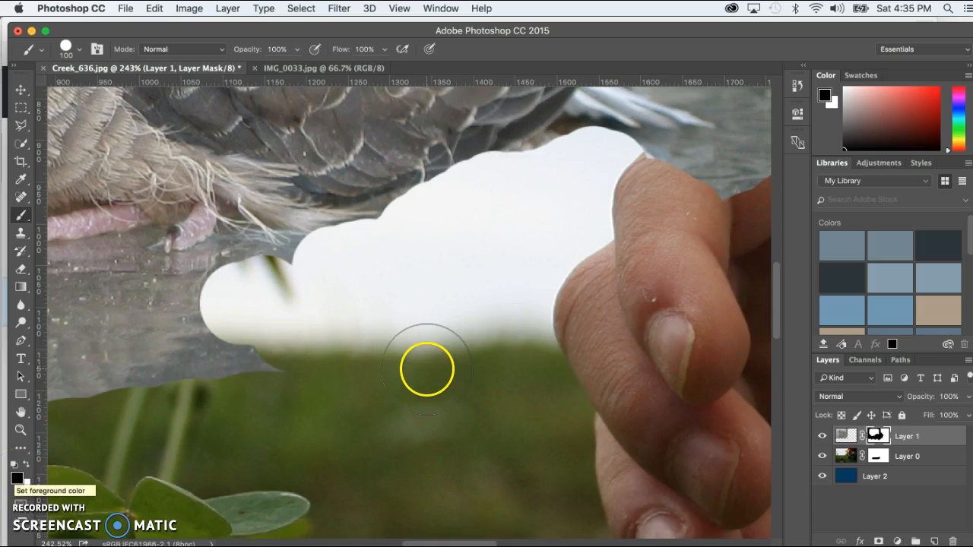
# Paint white on Layer 1's mask to restore a strip of water along the bird's underside and tail
pyautogui.click(875, 435)
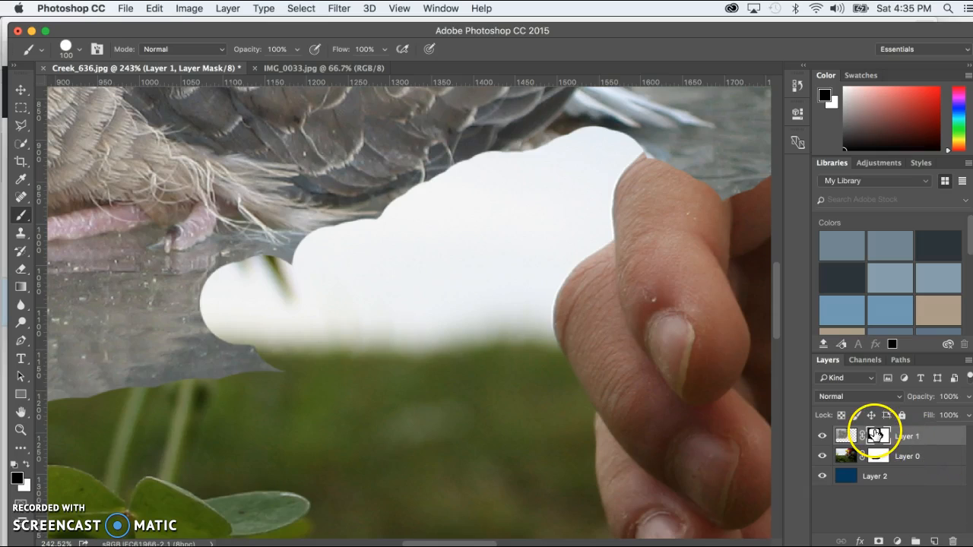
pyautogui.click(875, 435)
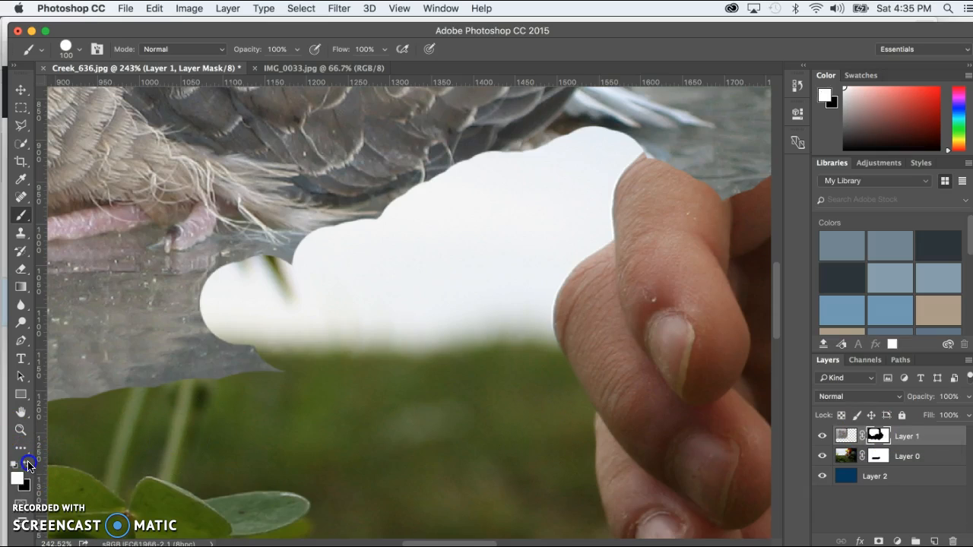
pyautogui.moveTo(377, 365)
pyautogui.mouseDown()
pyautogui.moveTo(427, 306)
pyautogui.moveTo(405, 312)
pyautogui.moveTo(308, 284)
pyautogui.moveTo(208, 290)
pyautogui.moveTo(377, 226)
pyautogui.moveTo(460, 175)
pyautogui.moveTo(632, 112)
pyautogui.mouseUp()
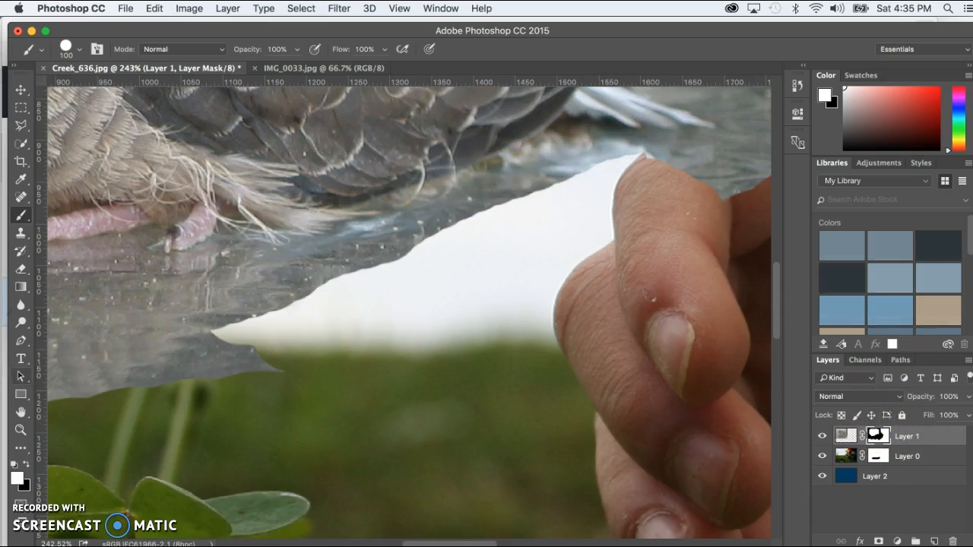
# Paint black at 28% opacity on Layer 1's mask to partly fade the water edge below the bird
pyautogui.click(27, 465)
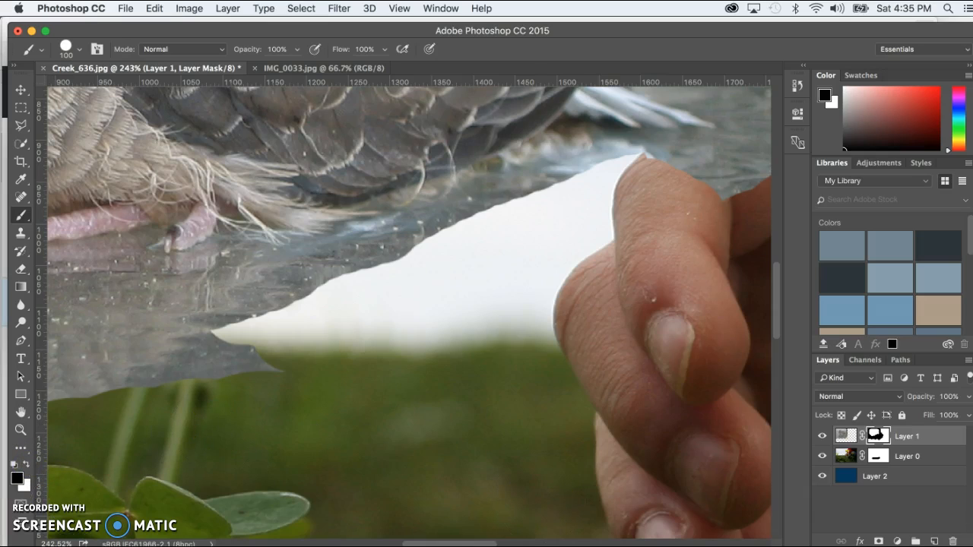
pyautogui.click(295, 52)
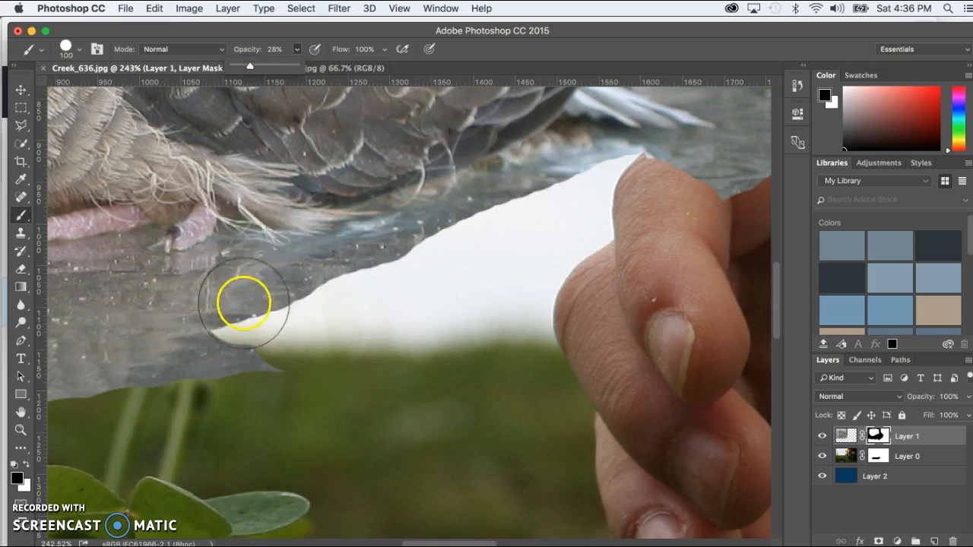
pyautogui.moveTo(222, 324)
pyautogui.mouseDown()
pyautogui.moveTo(311, 288)
pyautogui.moveTo(438, 264)
pyautogui.moveTo(231, 329)
pyautogui.moveTo(304, 297)
pyautogui.moveTo(448, 260)
pyautogui.mouseUp()
pyautogui.moveTo(179, 322)
pyautogui.mouseDown()
pyautogui.moveTo(154, 335)
pyautogui.moveTo(382, 282)
pyautogui.moveTo(236, 327)
pyautogui.moveTo(413, 276)
pyautogui.mouseUp()
pyautogui.moveTo(254, 314)
pyautogui.mouseDown()
pyautogui.moveTo(422, 263)
pyautogui.moveTo(521, 201)
pyautogui.mouseUp()
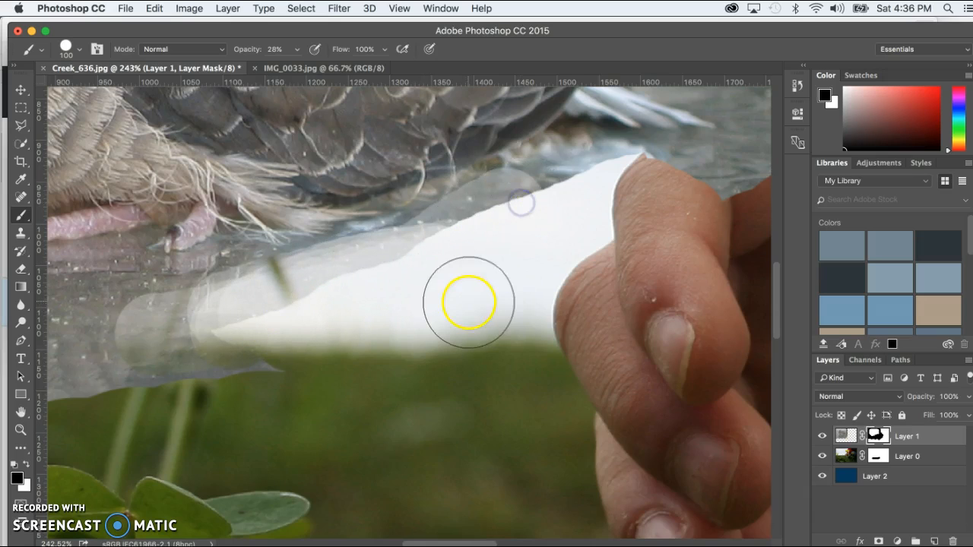
# Brush black at 28% opacity on Layer 1's mask across the bird's wing to make a band of feathers semi-transparent
pyautogui.scroll(5, 466, 297)
pyautogui.hscroll(-4, 467, 297)
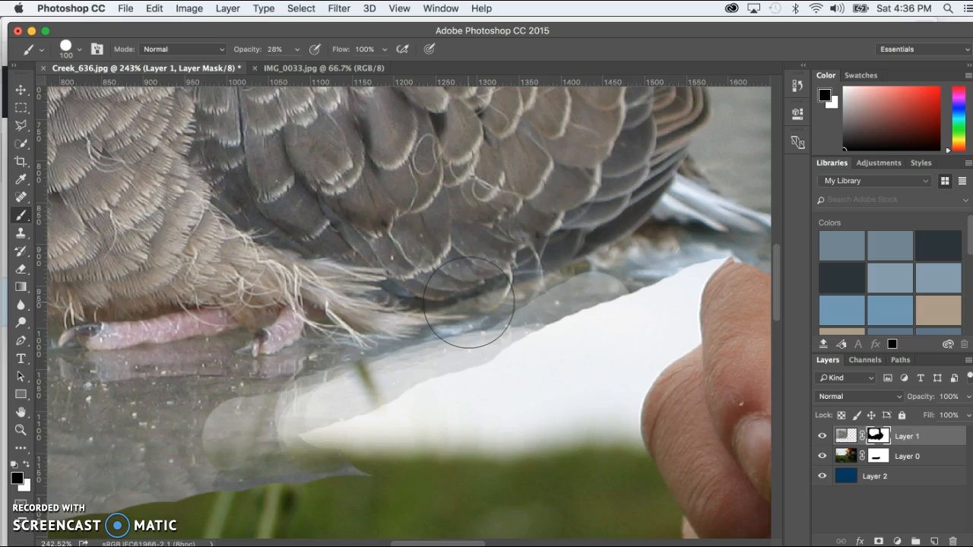
pyautogui.moveTo(263, 211)
pyautogui.mouseDown()
pyautogui.moveTo(457, 179)
pyautogui.moveTo(538, 179)
pyautogui.moveTo(579, 199)
pyautogui.mouseUp()
pyautogui.moveTo(243, 215)
pyautogui.mouseDown()
pyautogui.moveTo(449, 177)
pyautogui.moveTo(576, 194)
pyautogui.mouseUp()
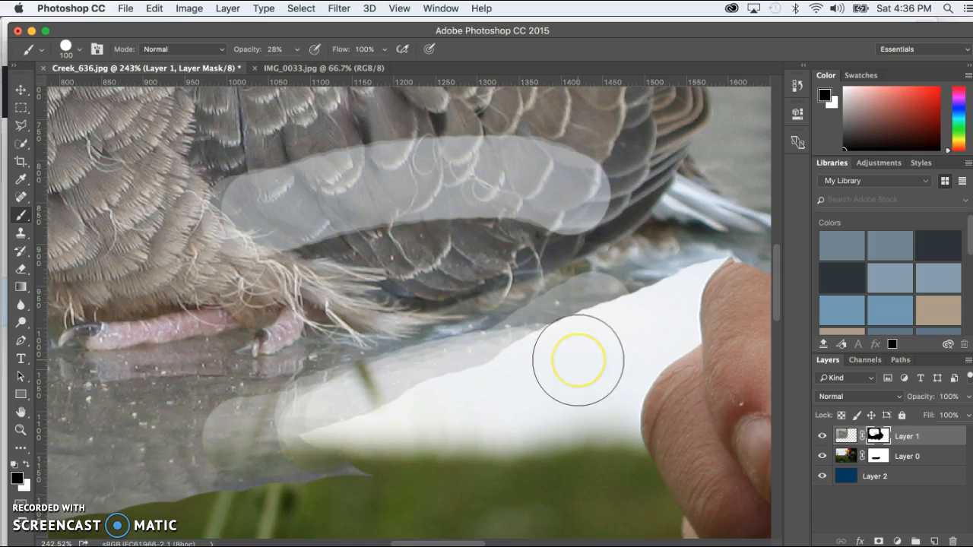
# Paint black at 28% opacity on Layer 1's mask to partly fade the water between the tail tip, fingers and flower stems
pyautogui.hscroll(10, 579, 361)
pyautogui.hscroll(-5, 579, 360)
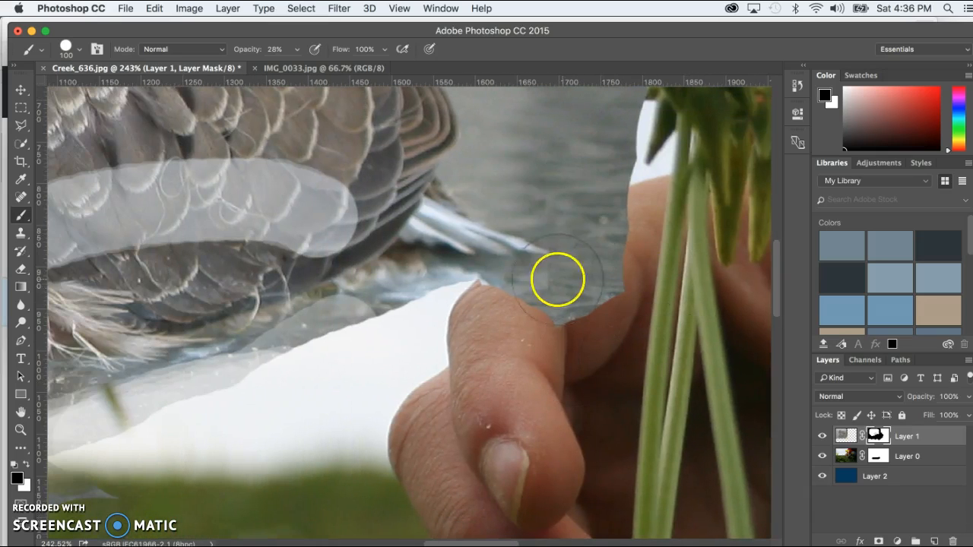
pyautogui.moveTo(567, 238); pyautogui.dragTo(540, 276)
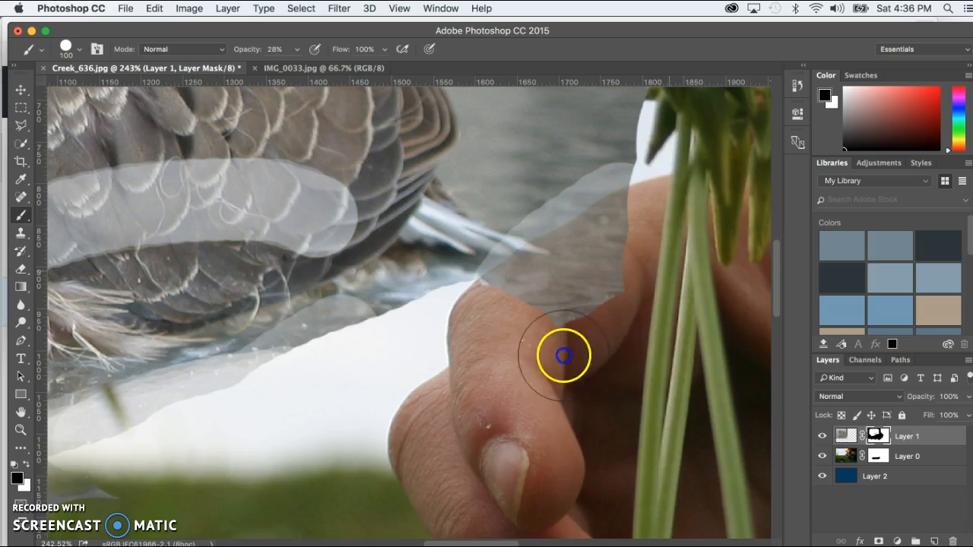
pyautogui.hscroll(6, 478, 302)
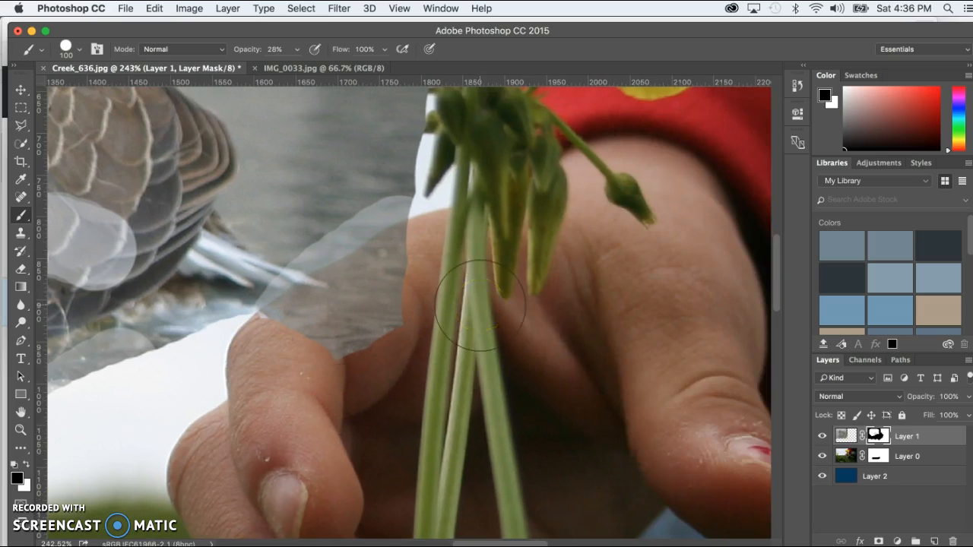
pyautogui.moveTo(321, 373)
pyautogui.mouseDown()
pyautogui.moveTo(412, 315)
pyautogui.moveTo(326, 326)
pyautogui.moveTo(337, 278)
pyautogui.moveTo(294, 282)
pyautogui.moveTo(251, 315)
pyautogui.mouseUp()
pyautogui.moveTo(381, 305)
pyautogui.mouseDown()
pyautogui.moveTo(266, 381)
pyautogui.moveTo(390, 240)
pyautogui.moveTo(339, 257)
pyautogui.moveTo(230, 326)
pyautogui.mouseUp()
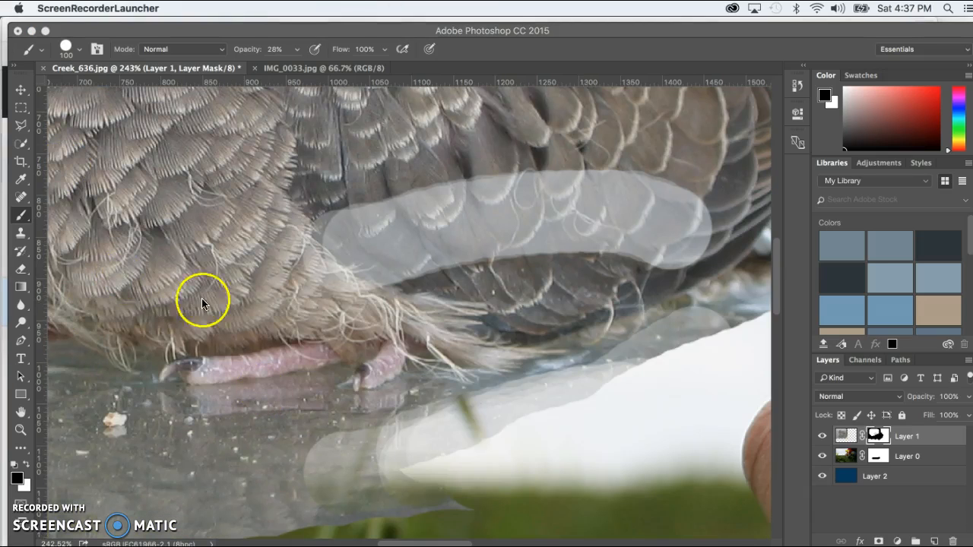
# Reduce the Brush size to 45 px for finer painting on Layer 1's mask
pyautogui.click(216, 309)
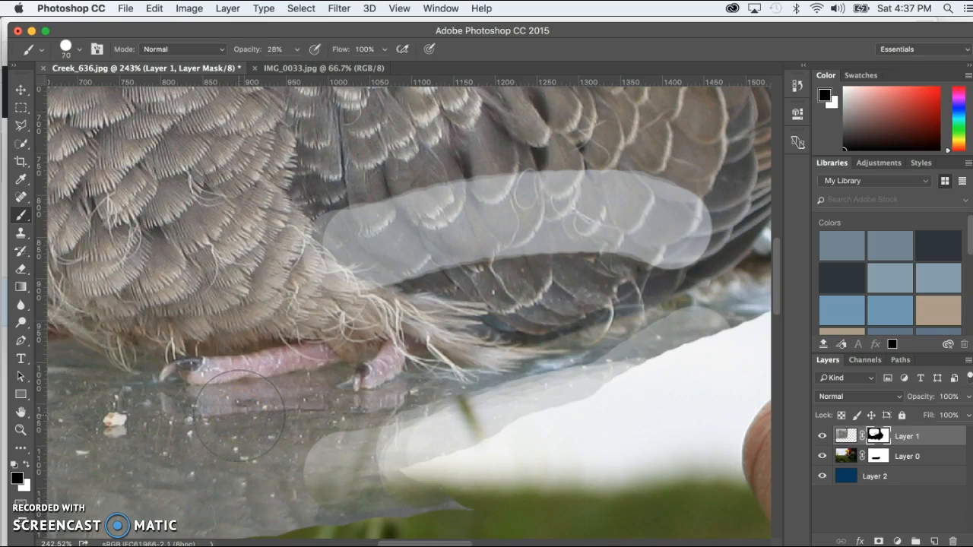
pyautogui.click(246, 401)
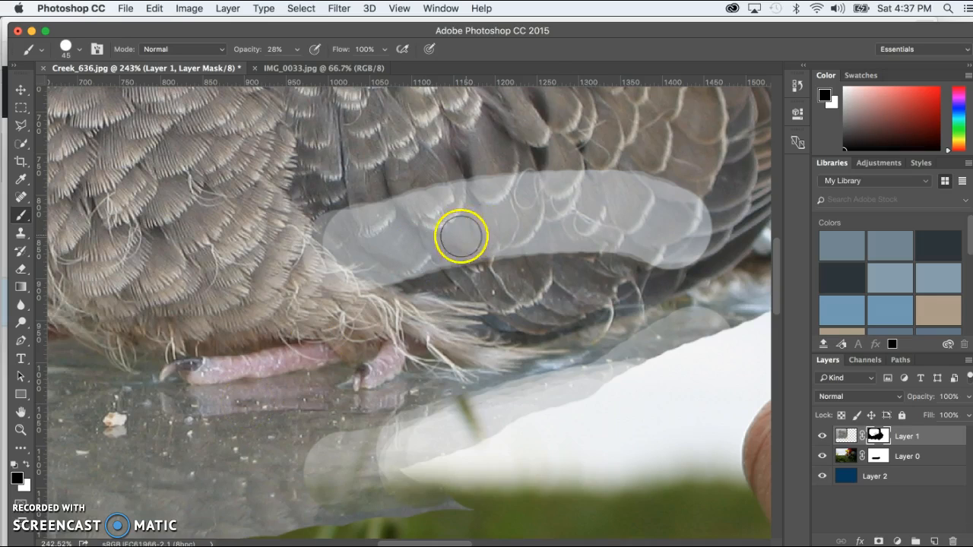
# Paint white at 100% opacity with a 90 px brush on Layer 1's mask to restore the semi-transparent band across the bird's wing
pyautogui.press(']')
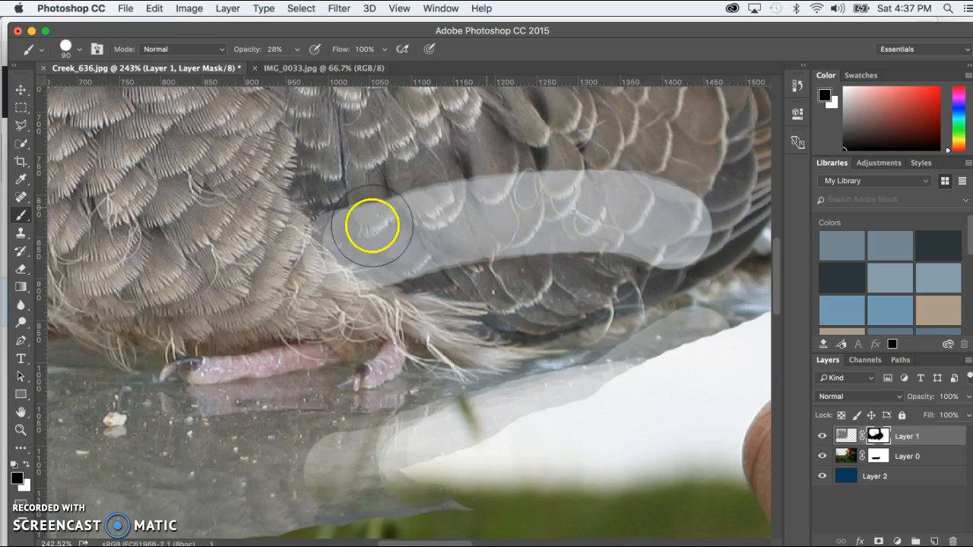
pyautogui.click(297, 50)
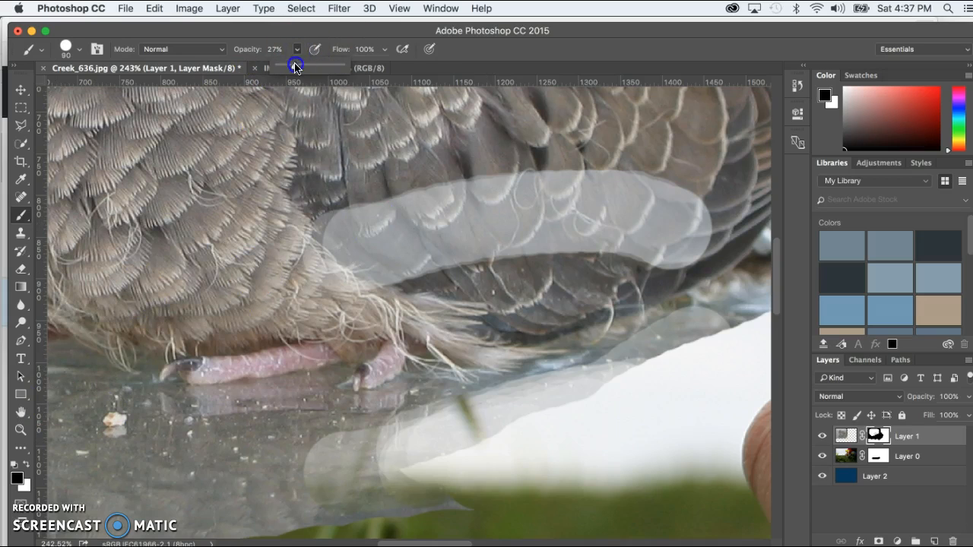
pyautogui.click(27, 465)
pyautogui.moveTo(532, 276)
pyautogui.mouseDown()
pyautogui.moveTo(491, 235)
pyautogui.moveTo(430, 221)
pyautogui.moveTo(456, 211)
pyautogui.moveTo(601, 208)
pyautogui.moveTo(641, 231)
pyautogui.moveTo(662, 283)
pyautogui.moveTo(488, 332)
pyautogui.moveTo(489, 311)
pyautogui.moveTo(415, 269)
pyautogui.moveTo(290, 274)
pyautogui.mouseUp()
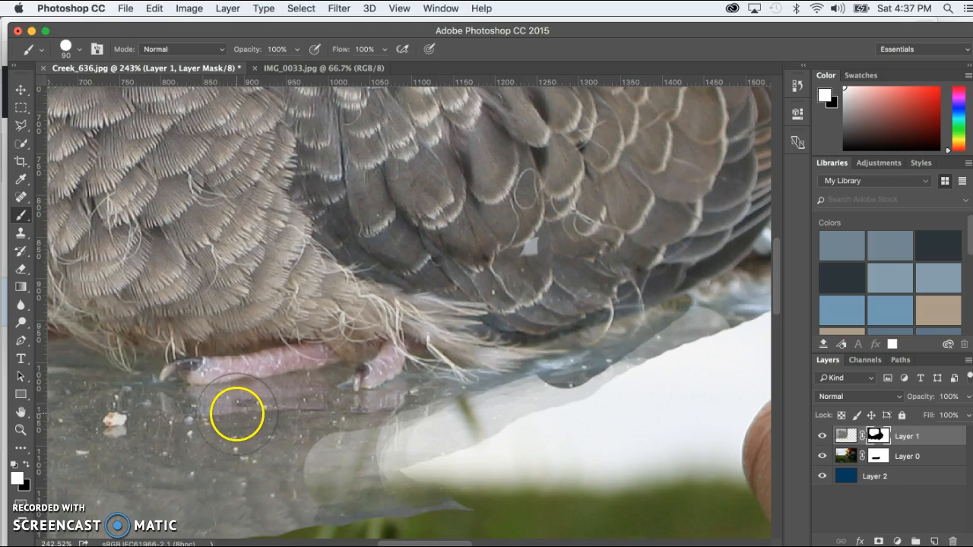
# Set the Brush to 25 px and 52% hardness and paint a black stroke on Layer 1's mask just below the bird's foot
pyautogui.click(28, 464)
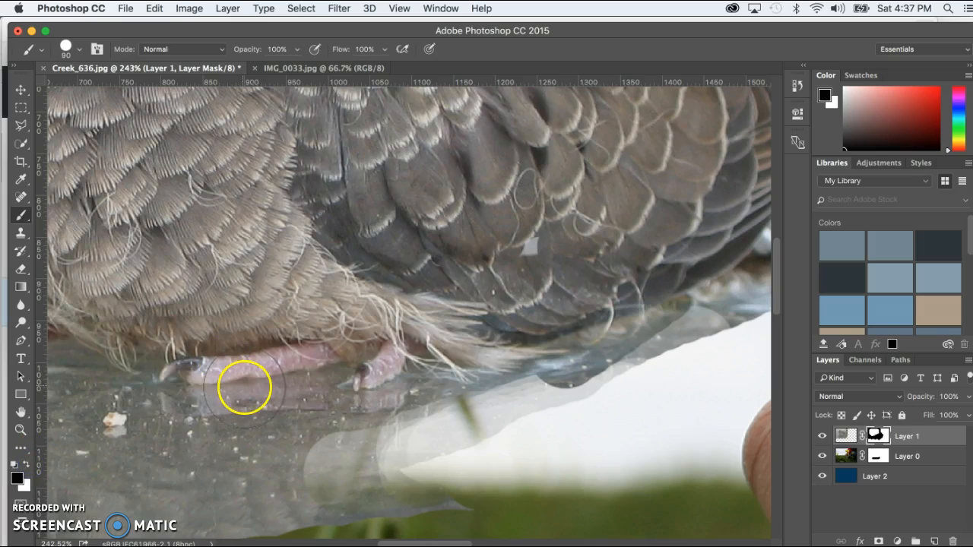
pyautogui.click(161, 129)
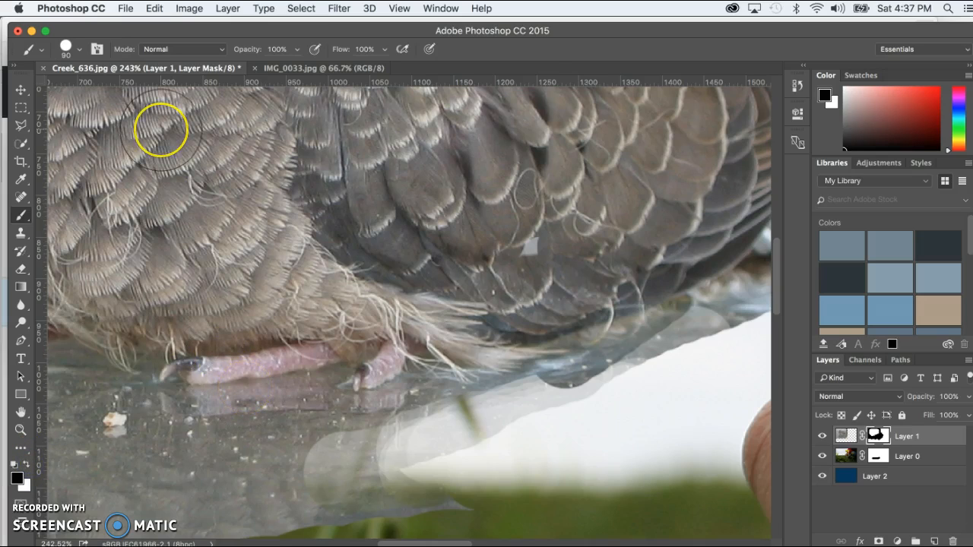
pyautogui.press('[')
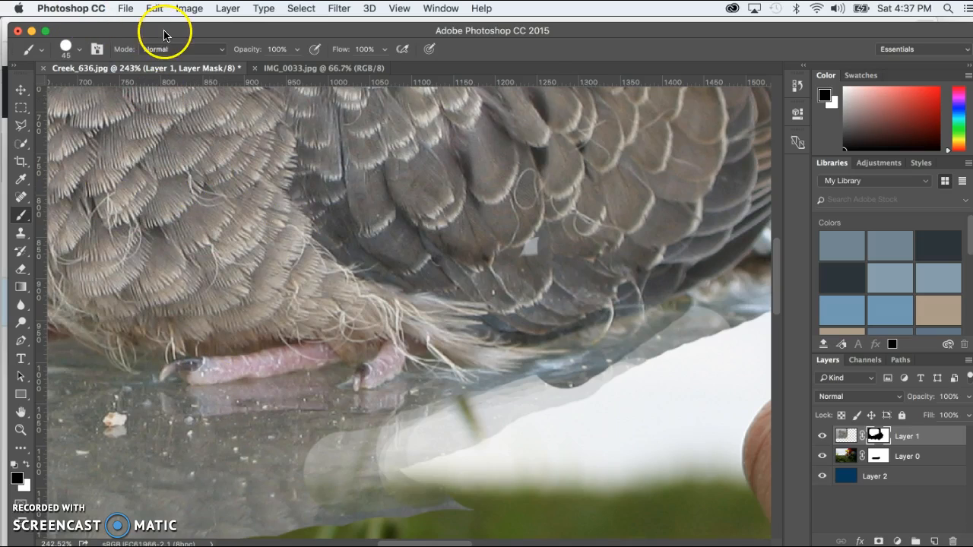
pyautogui.click(79, 51)
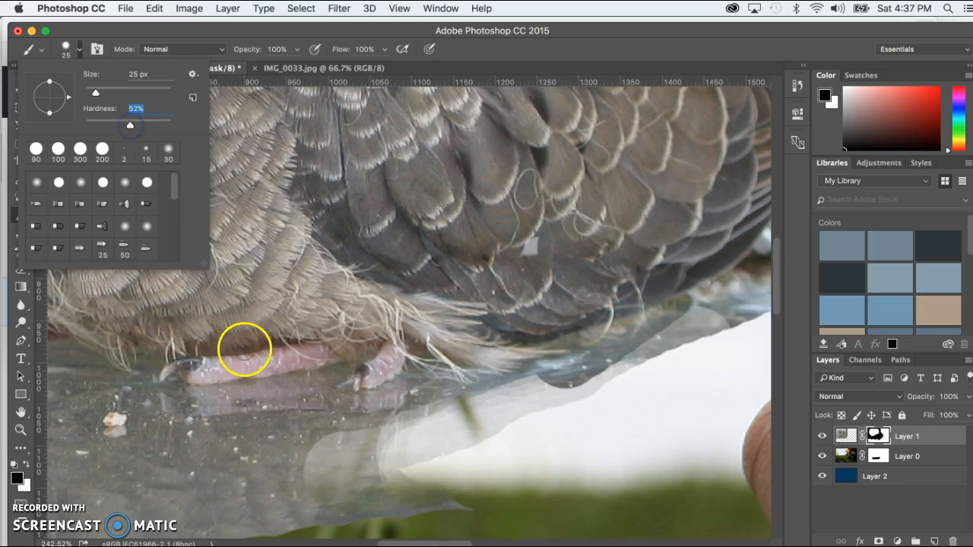
pyautogui.click(253, 391)
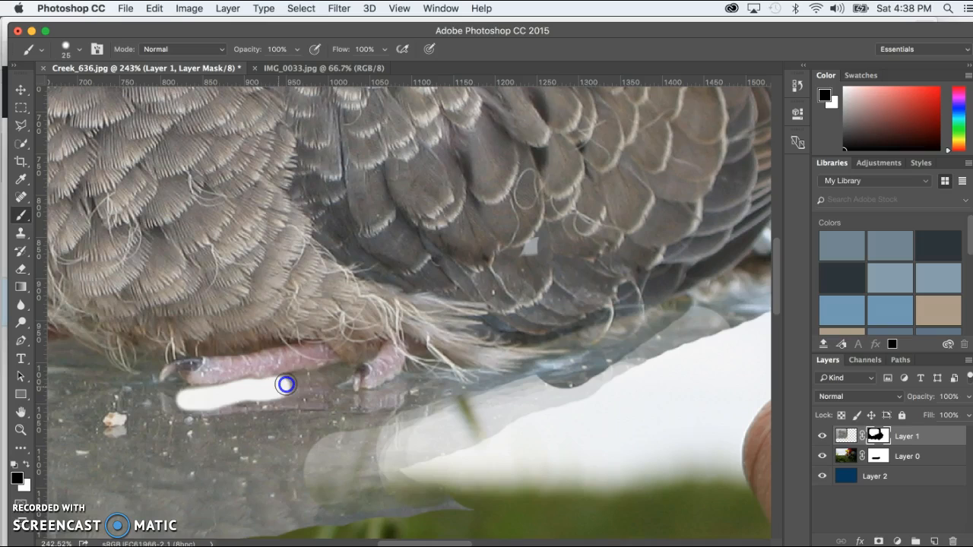
pyautogui.click(184, 503)
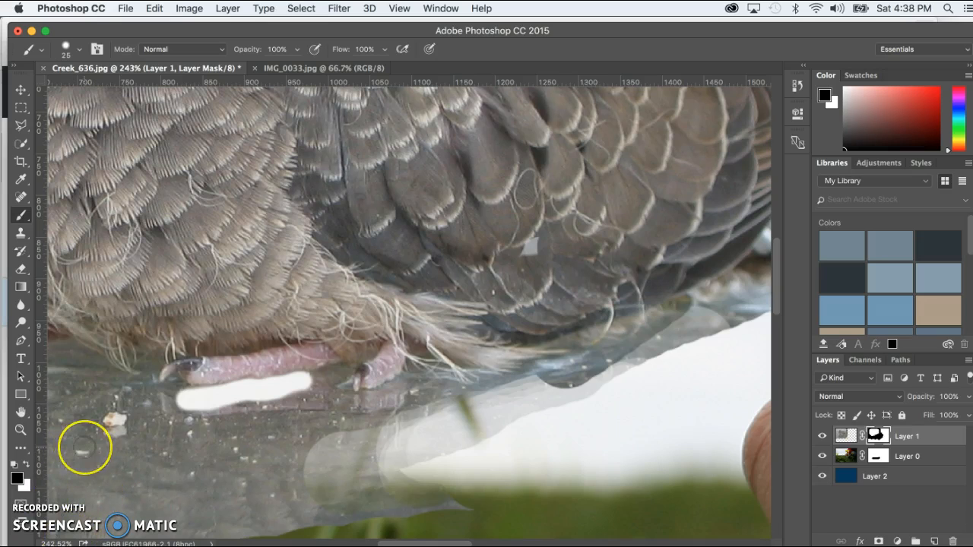
# Reset the layer masks of Layer 1 and Layer 0 by filling them with white
pyautogui.hscroll(-10, 80, 446)
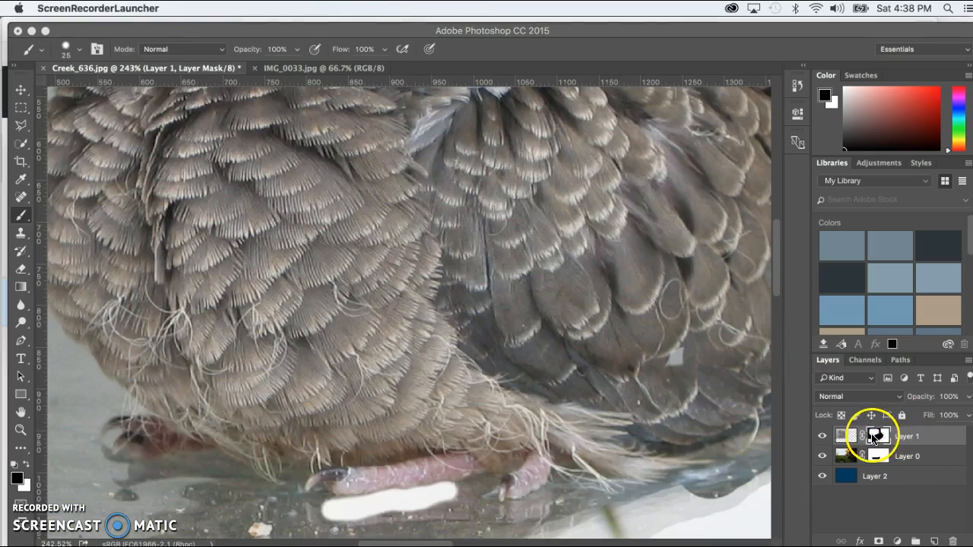
pyautogui.click(879, 435)
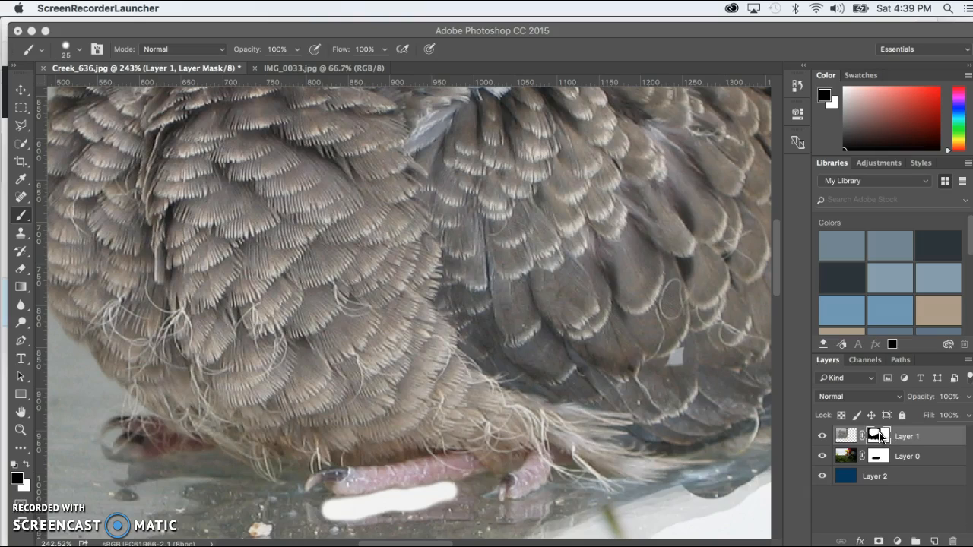
pyautogui.click(879, 438)
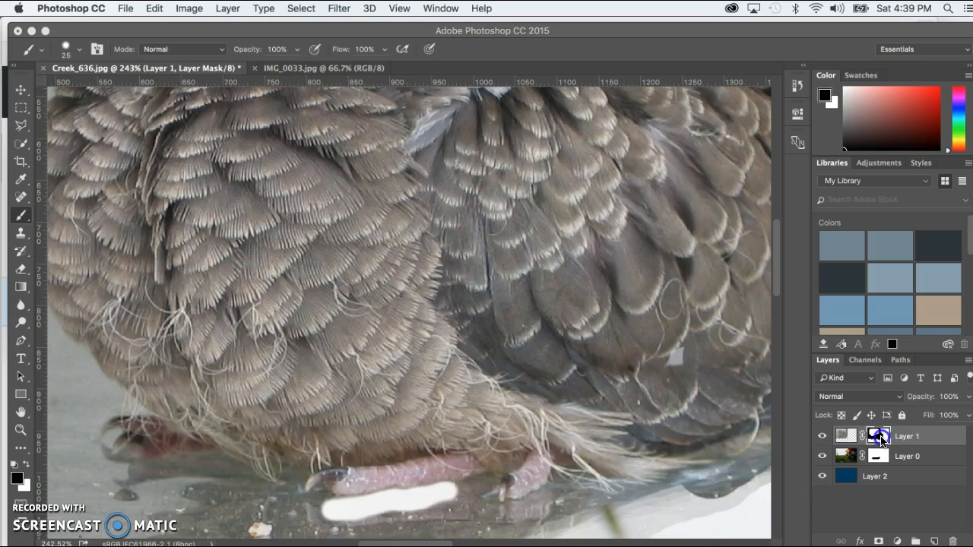
pyautogui.click(878, 437)
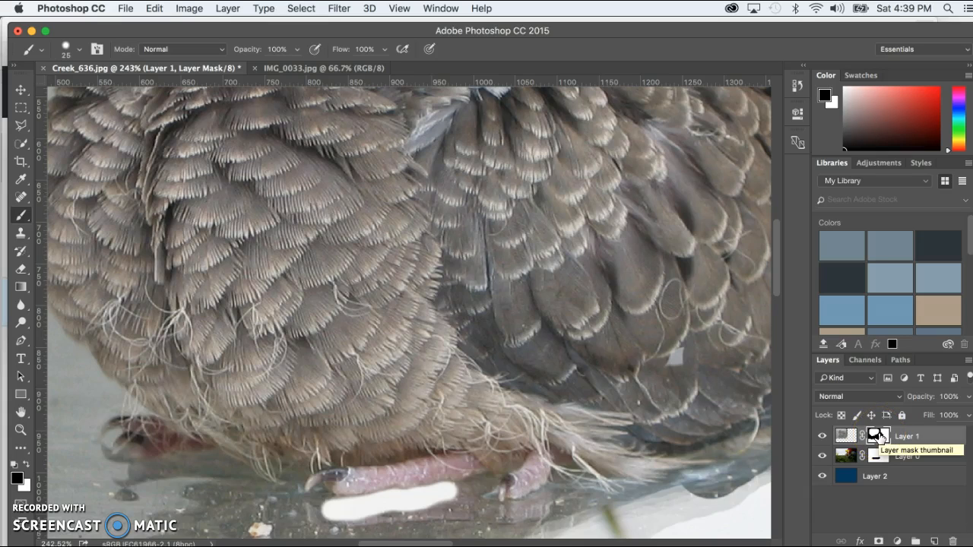
pyautogui.press('super+BackSpace')
pyautogui.click(877, 456)
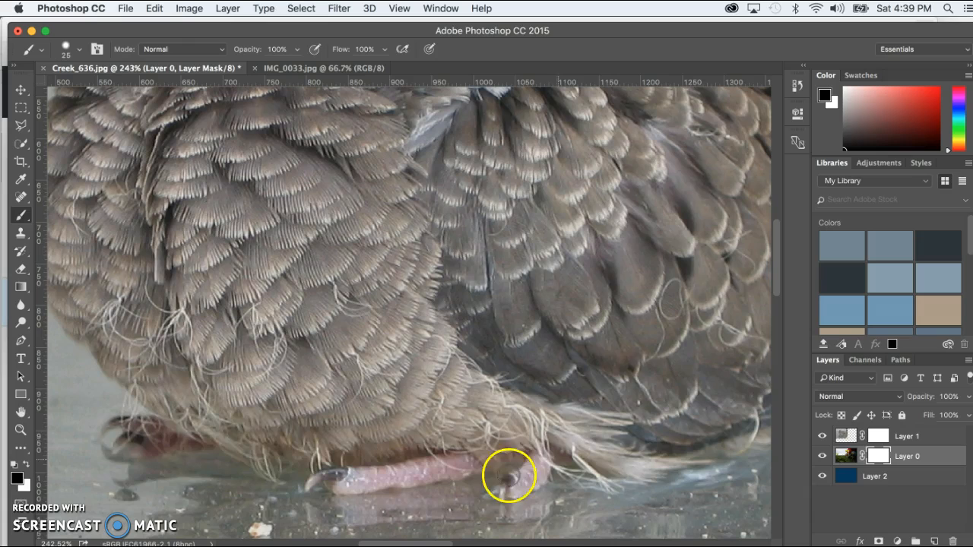
# Move Layer 1's bird photo to the canvas's upper-left corner and scale it to about 153% so it covers the whole canvas
pyautogui.doubleClick(21, 412)
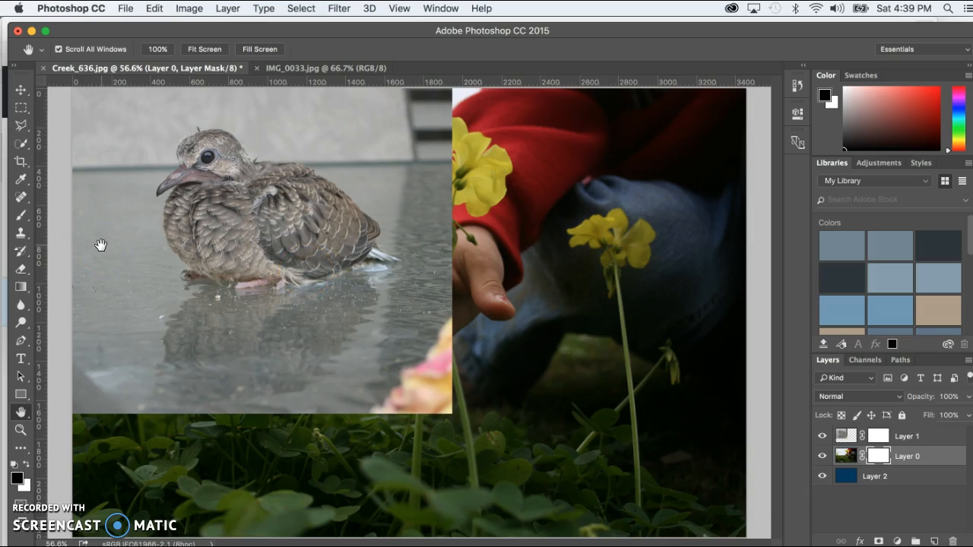
pyautogui.press('super+minus')
pyautogui.press('super+minus')
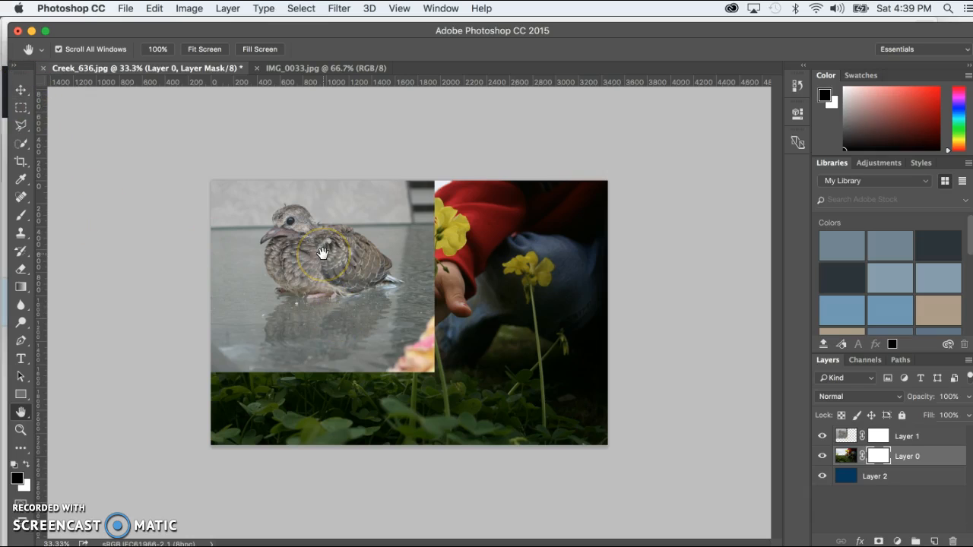
pyautogui.press('super+t')
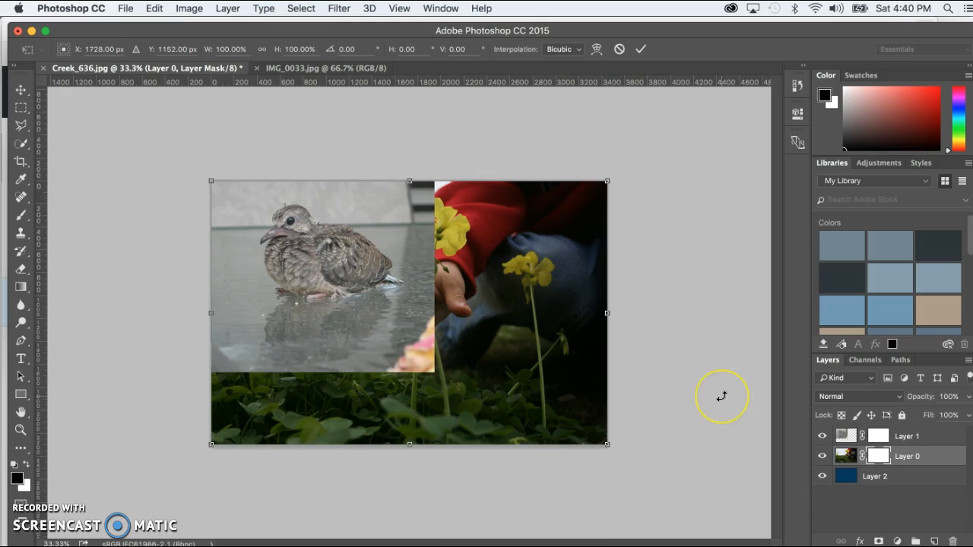
pyautogui.press('Return')
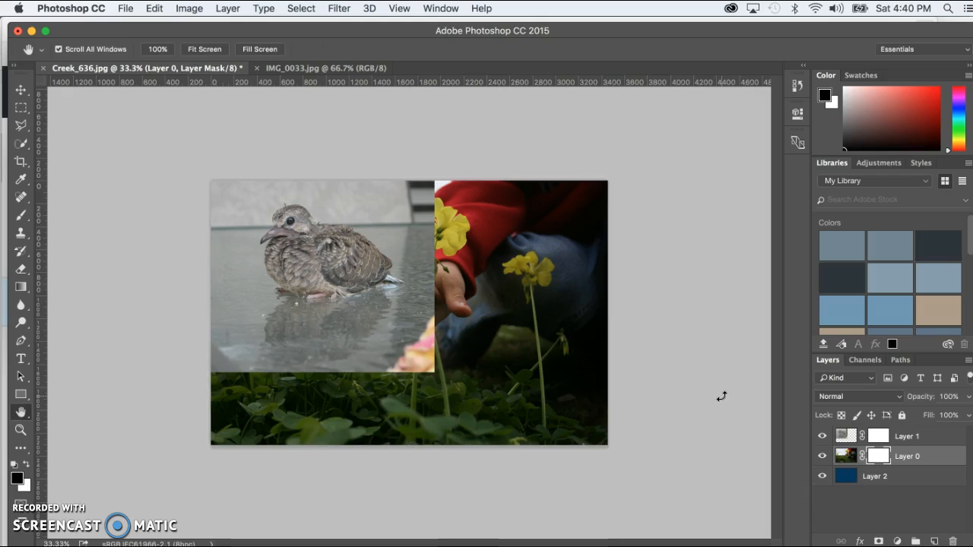
pyautogui.click(905, 439)
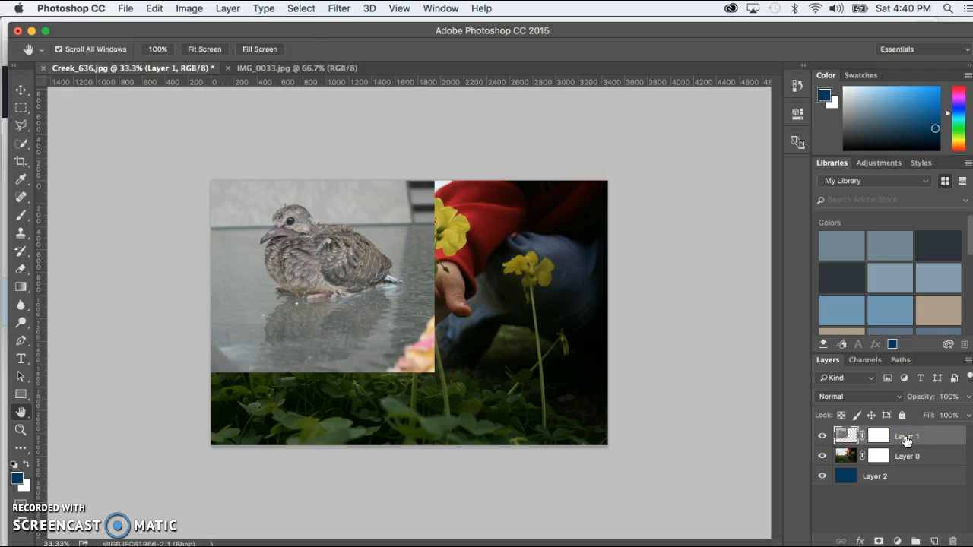
pyautogui.press('super+t')
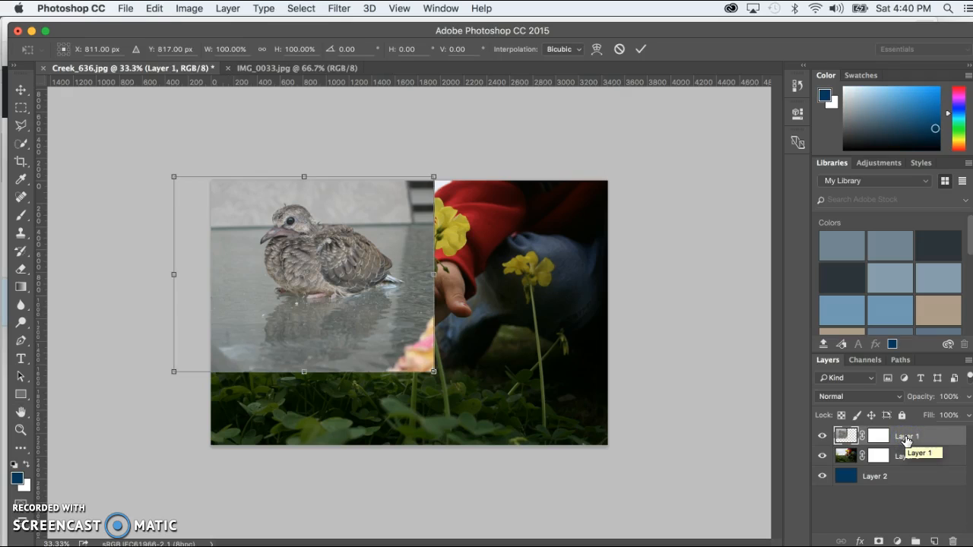
pyautogui.moveTo(228, 216); pyautogui.dragTo(269, 218)
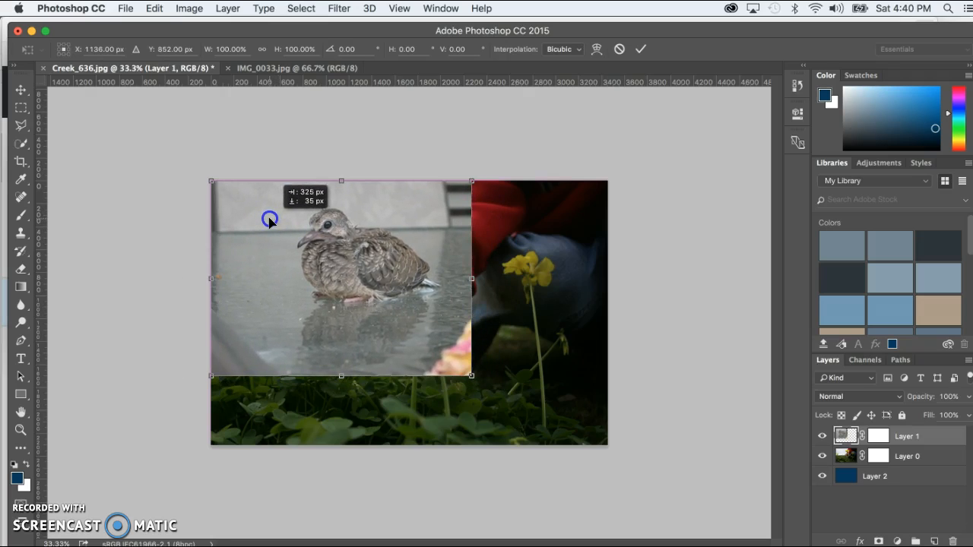
pyautogui.moveTo(471, 376)
pyautogui.mouseDown()
pyautogui.moveTo(534, 405)
pyautogui.moveTo(620, 467)
pyautogui.mouseUp()
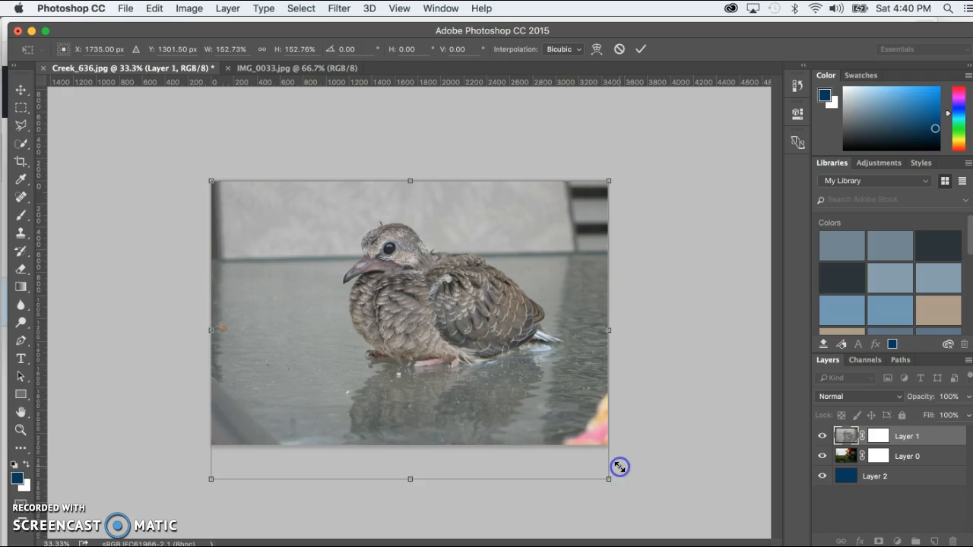
pyautogui.press('Return')
pyautogui.press('h')
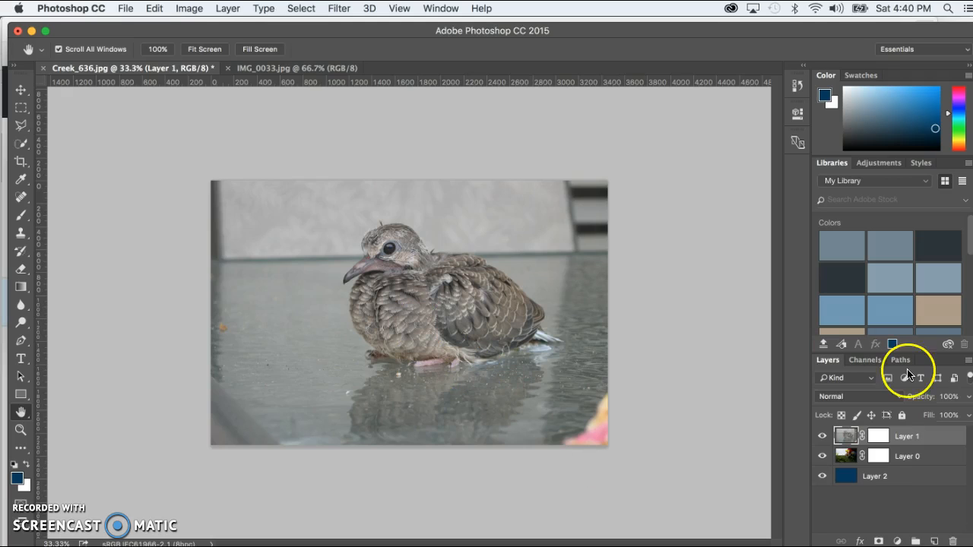
# Paint a black stroke with a 300 px brush on Layer 1's mask beside the bird and undo it
pyautogui.click(878, 439)
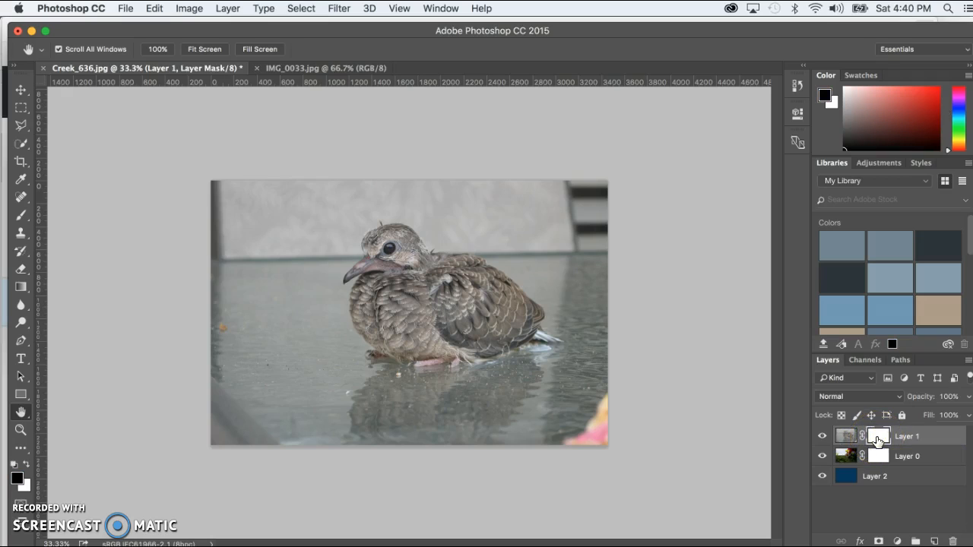
pyautogui.click(21, 215)
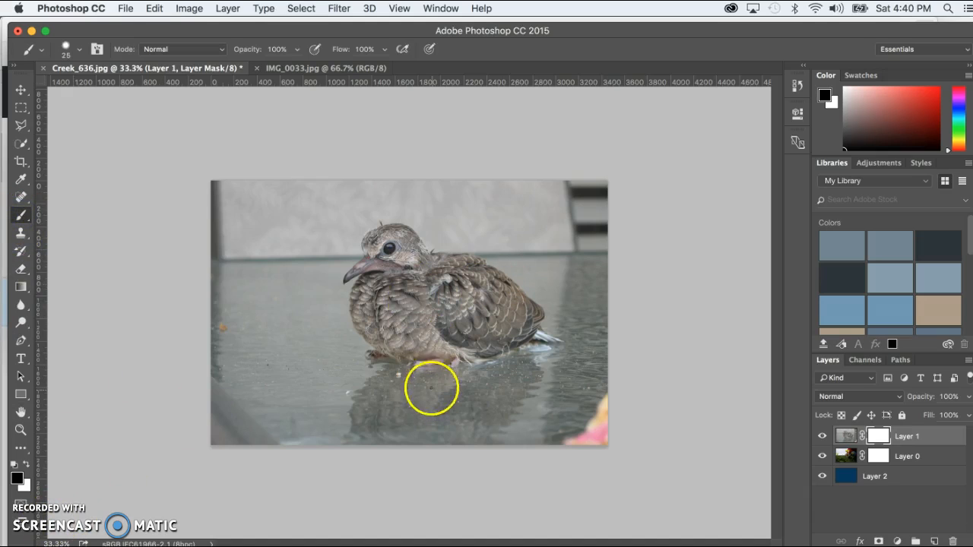
pyautogui.press(']')
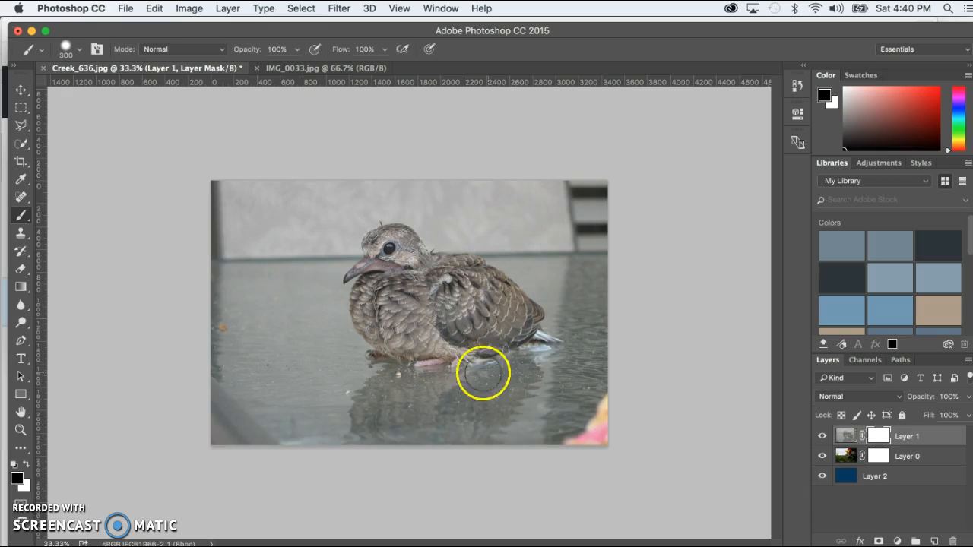
pyautogui.moveTo(251, 286); pyautogui.dragTo(358, 416)
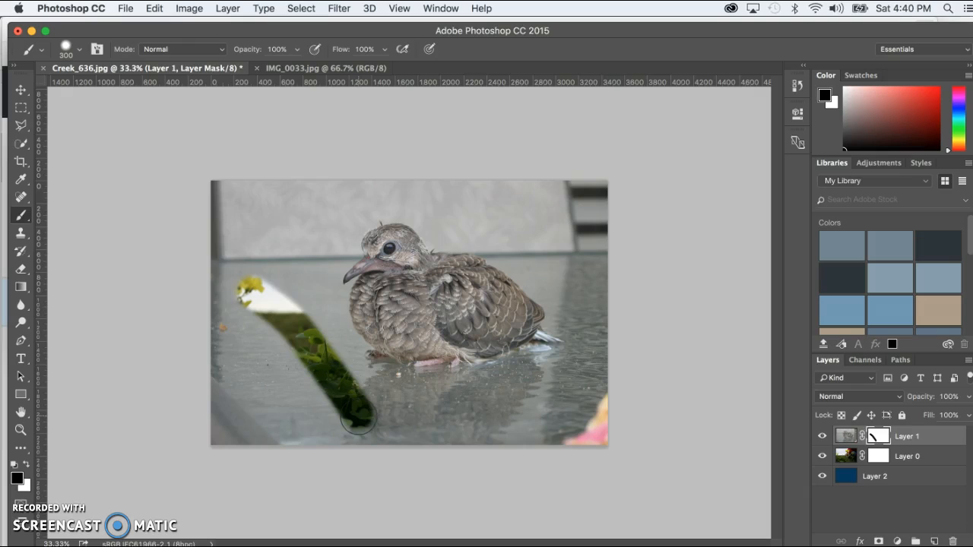
pyautogui.press('super+z')
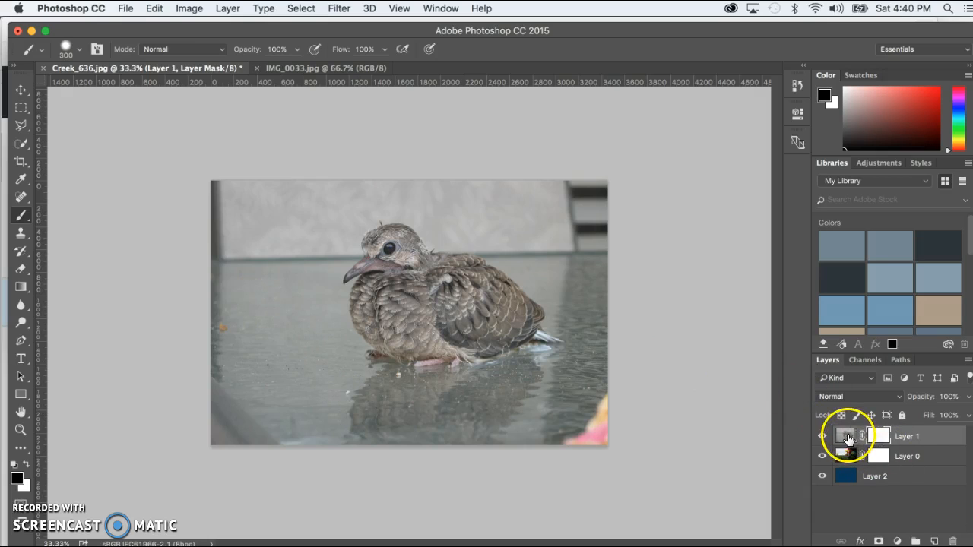
# Paint a dark blue stroke on Layer 1's image instead of its mask and undo it
pyautogui.click(846, 436)
pyautogui.moveTo(238, 293)
pyautogui.mouseDown()
pyautogui.moveTo(300, 332)
pyautogui.moveTo(358, 393)
pyautogui.moveTo(396, 459)
pyautogui.mouseUp()
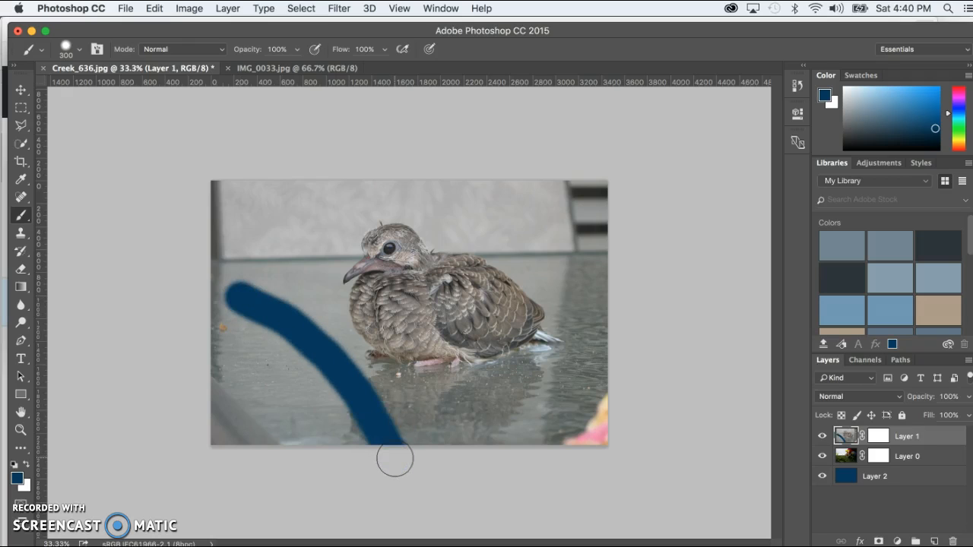
pyautogui.press('super+z')
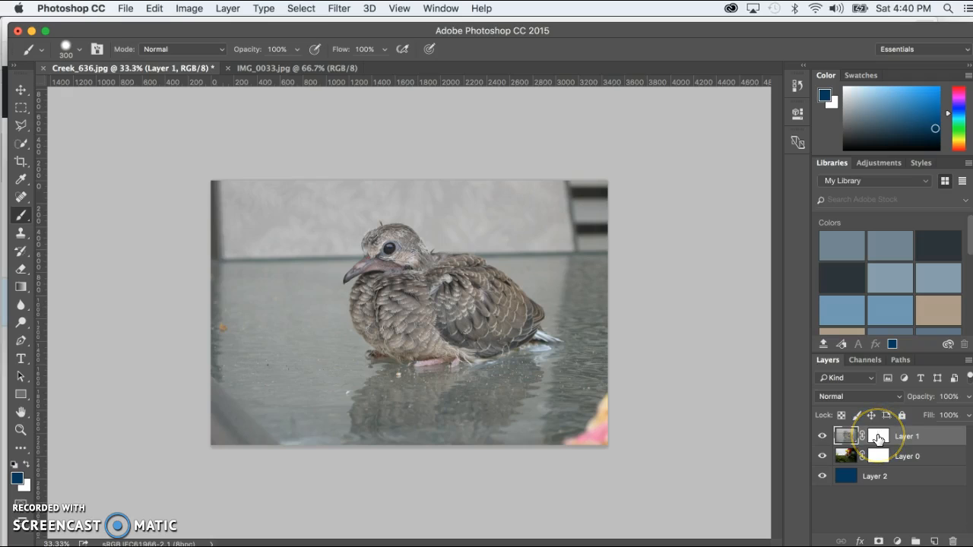
# Apply a black-to-white linear gradient on Layer 1's mask diagonally from the canvas's upper-left corner to its lower-right corner
pyautogui.click(877, 438)
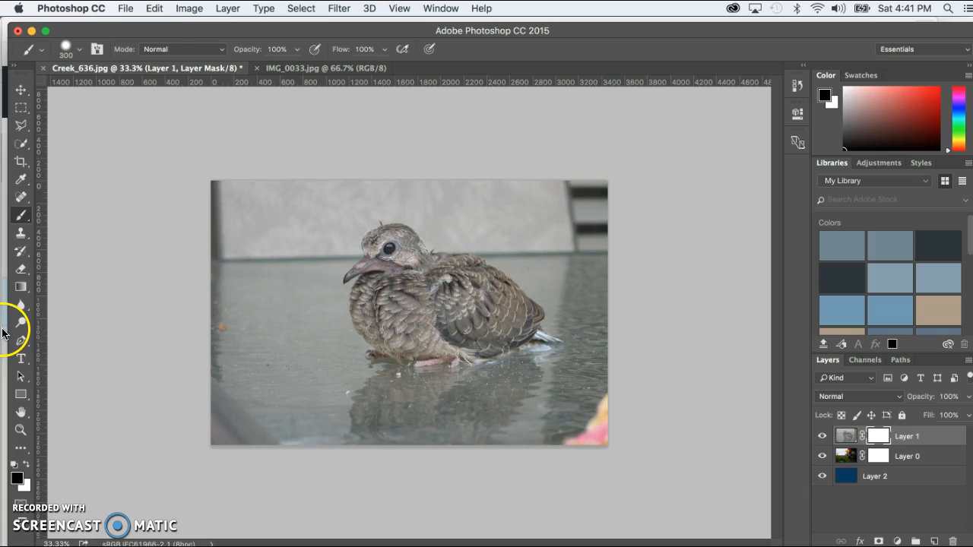
pyautogui.click(22, 287)
pyautogui.click(108, 50)
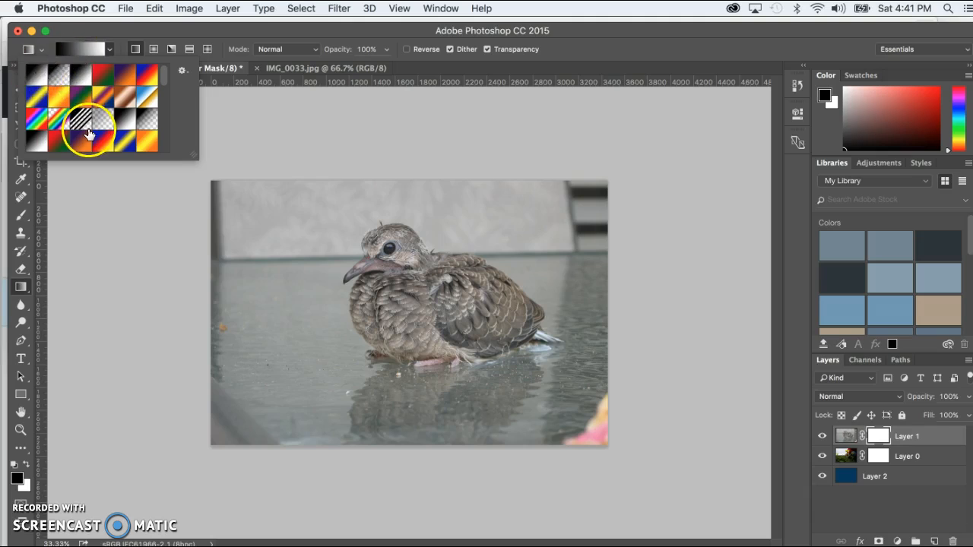
pyautogui.click(36, 76)
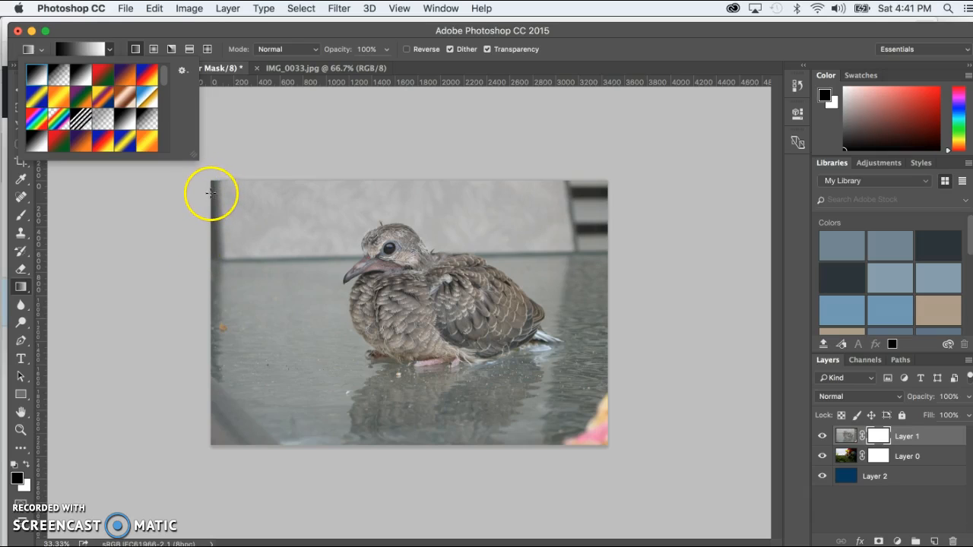
pyautogui.moveTo(210, 185); pyautogui.dragTo(610, 447)
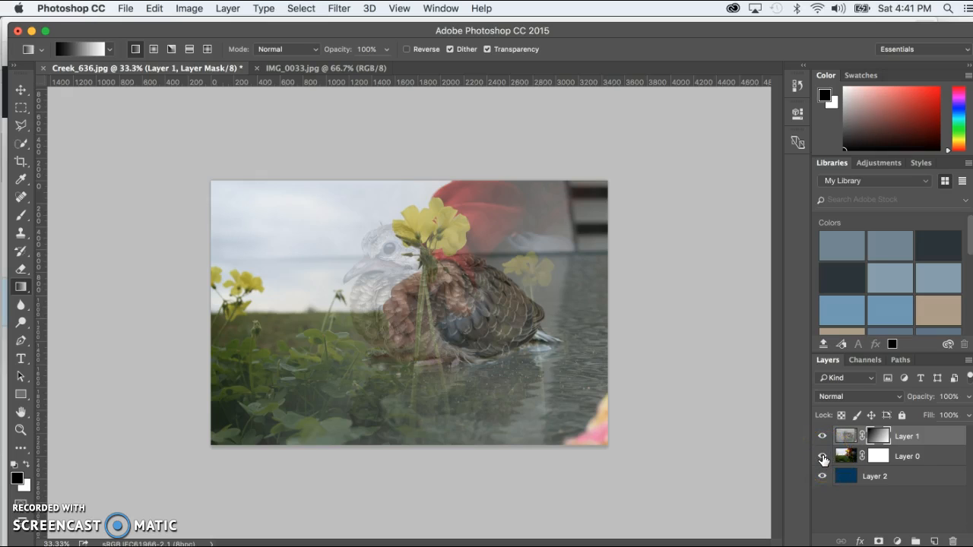
# Hide Layer 0 and Layer 2 to view Layer 1's gradient transparency on its own, and show Layer 0 again
pyautogui.click(821, 456)
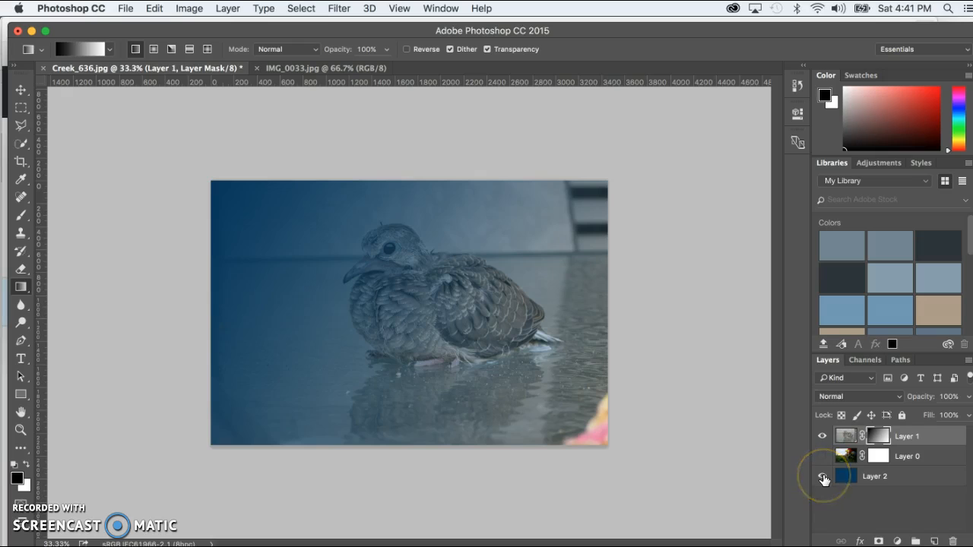
pyautogui.click(822, 477)
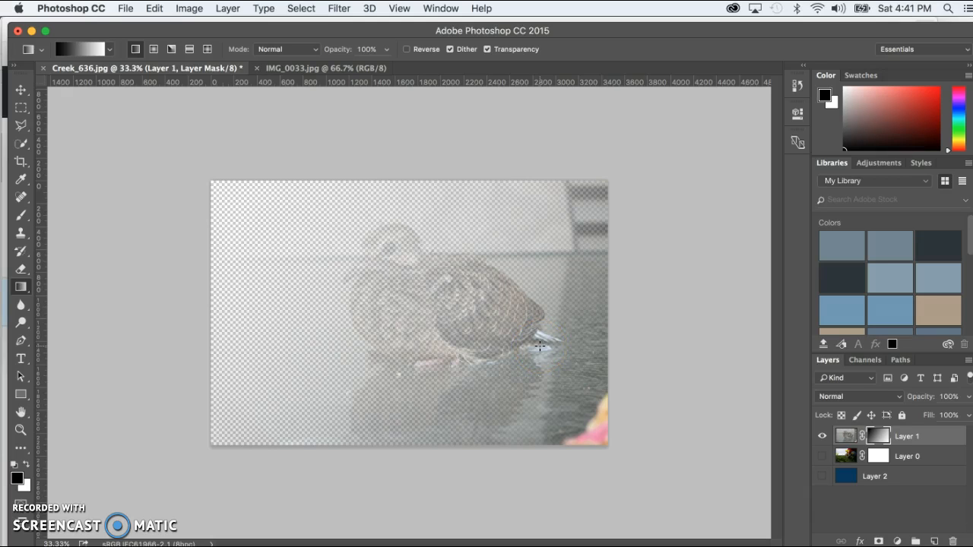
pyautogui.click(822, 457)
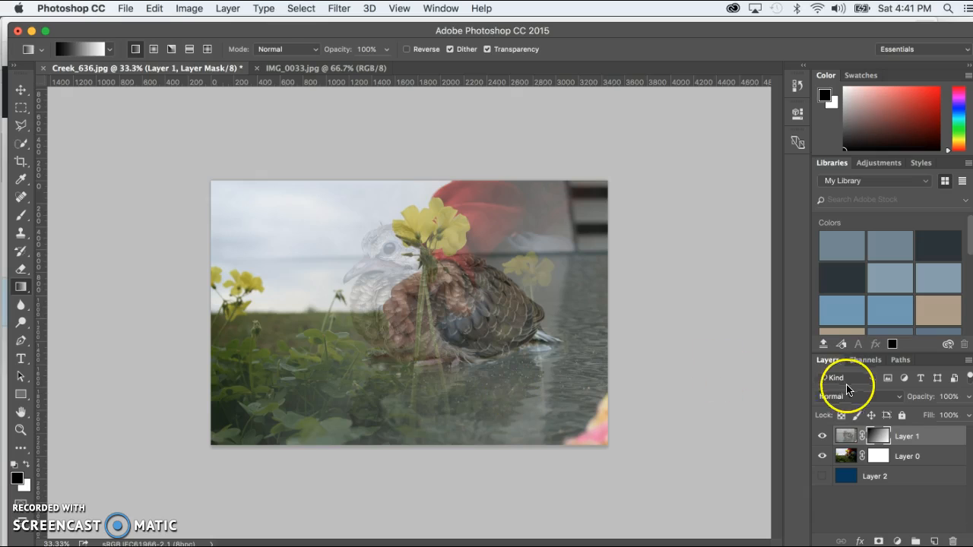
# Clear the gradient from Layer 1's mask by filling it with white
pyautogui.click(879, 434)
pyautogui.press('super+BackSpace')
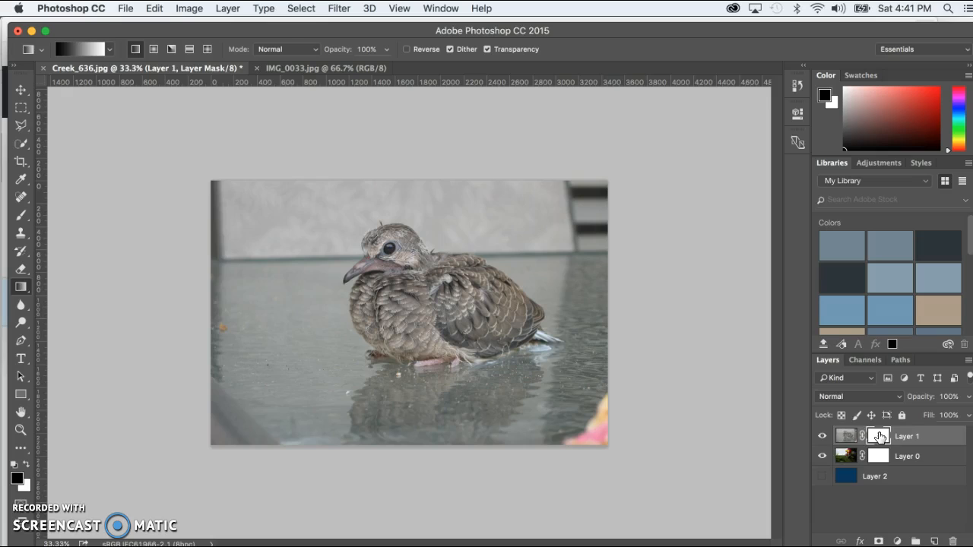